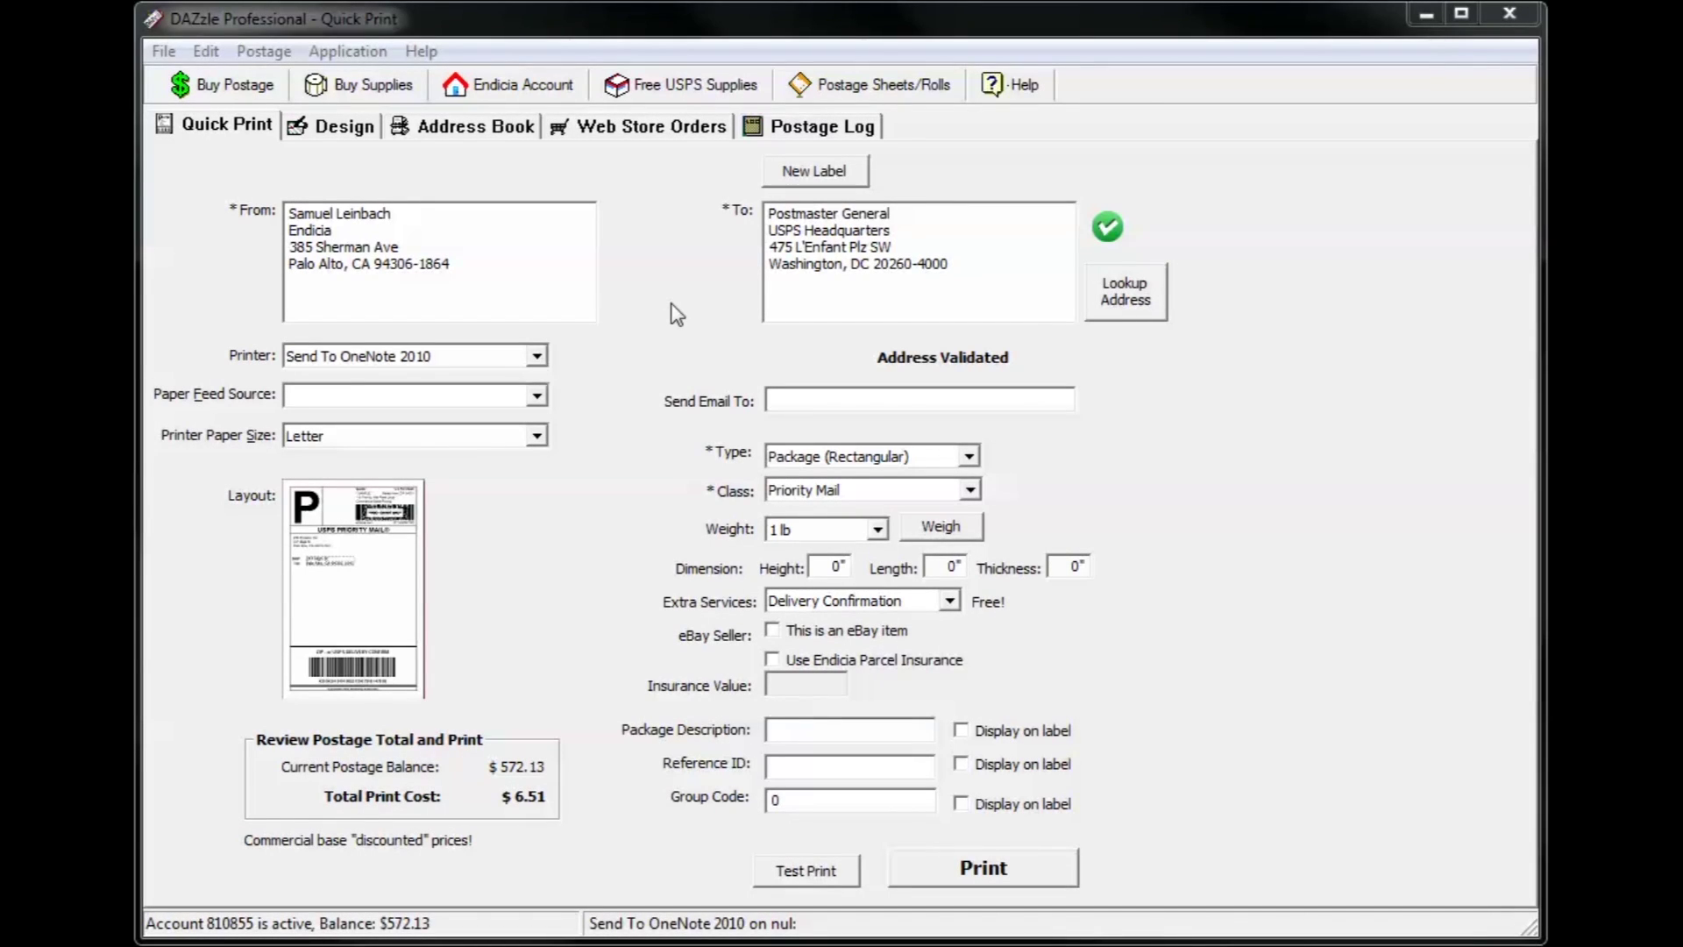
In the Design view, open the International Label - Small 6x4 layout file from the layouts folder.
click(342, 129)
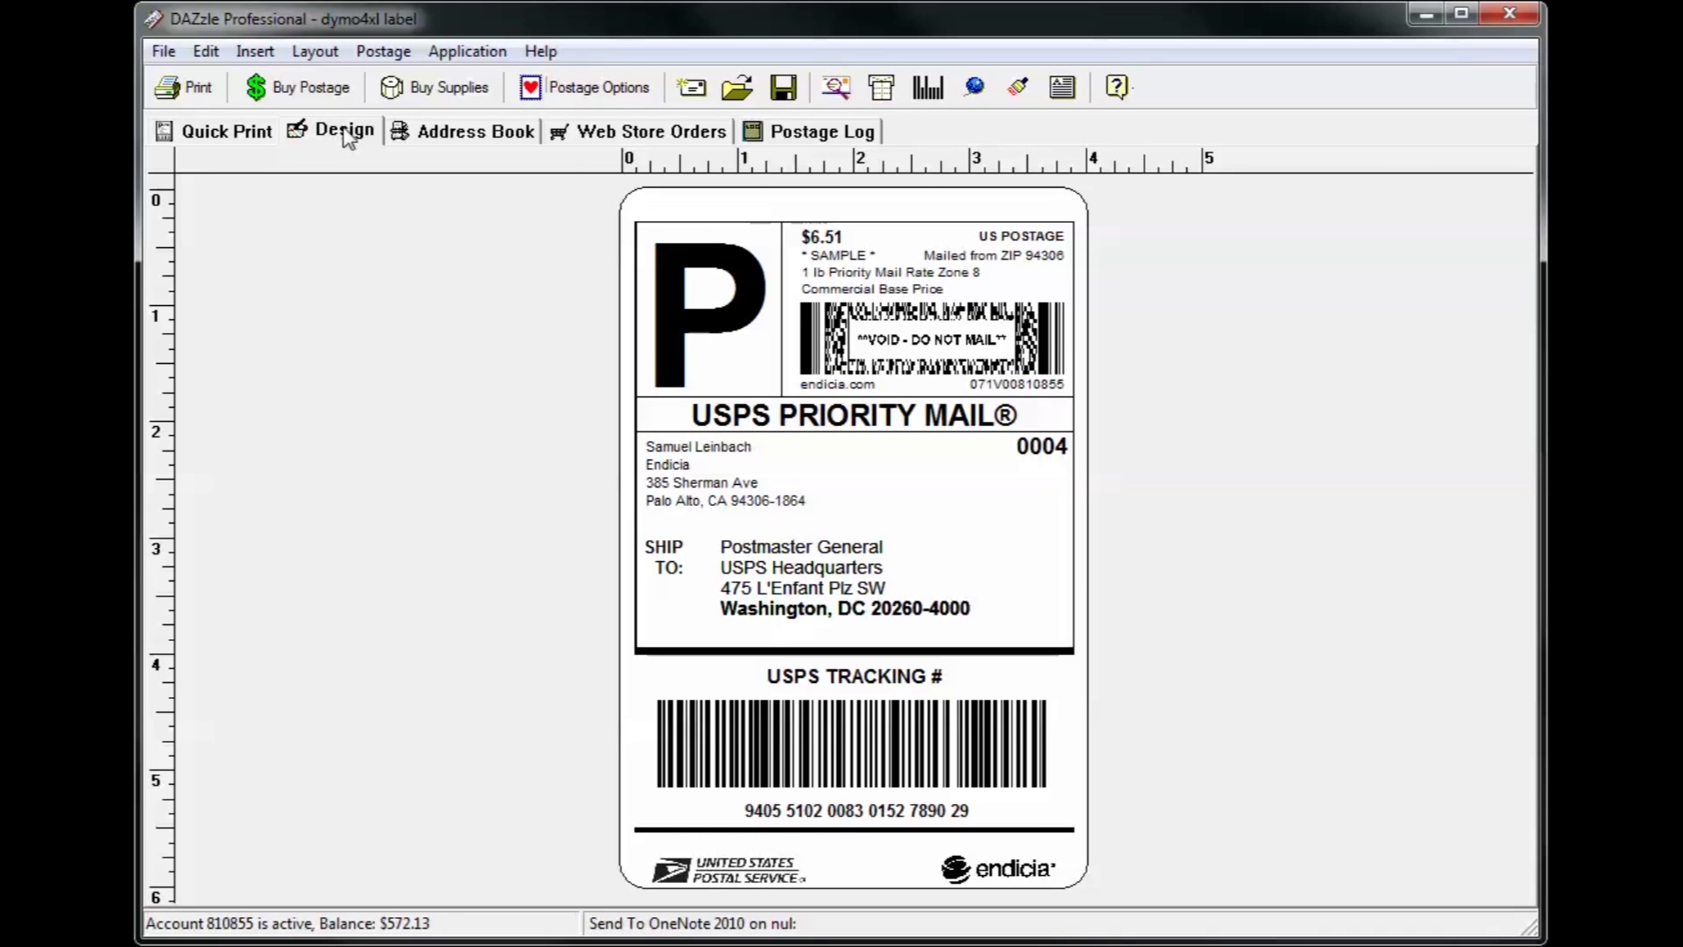
click(737, 90)
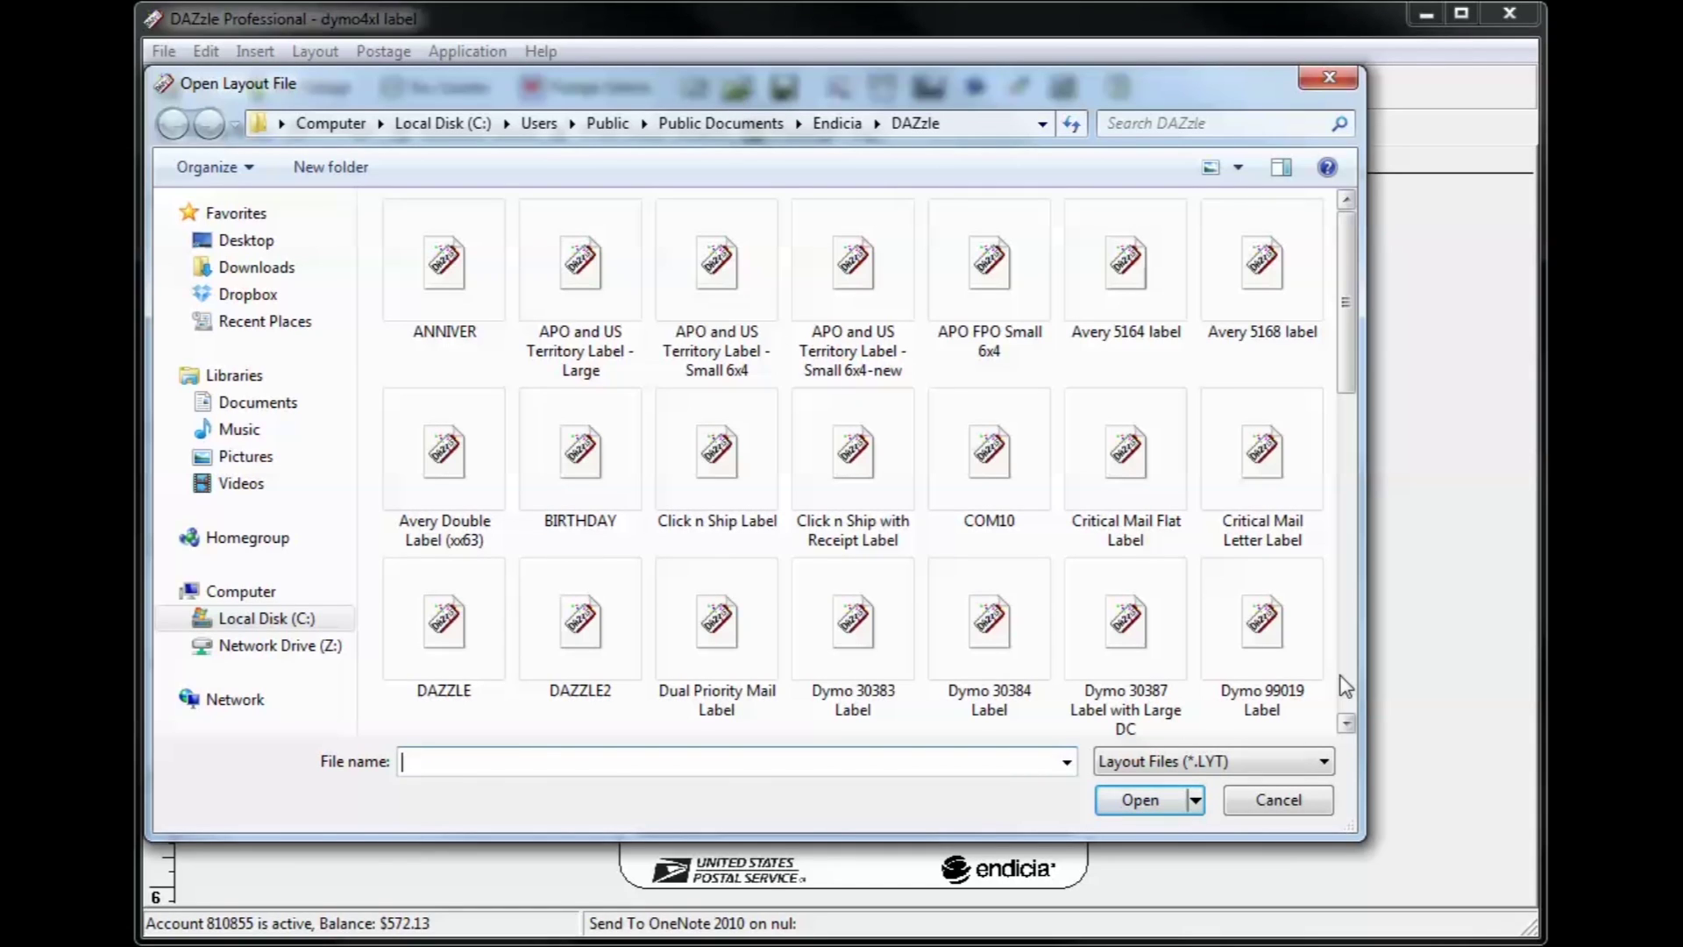
scroll(1345, 686, down, 3)
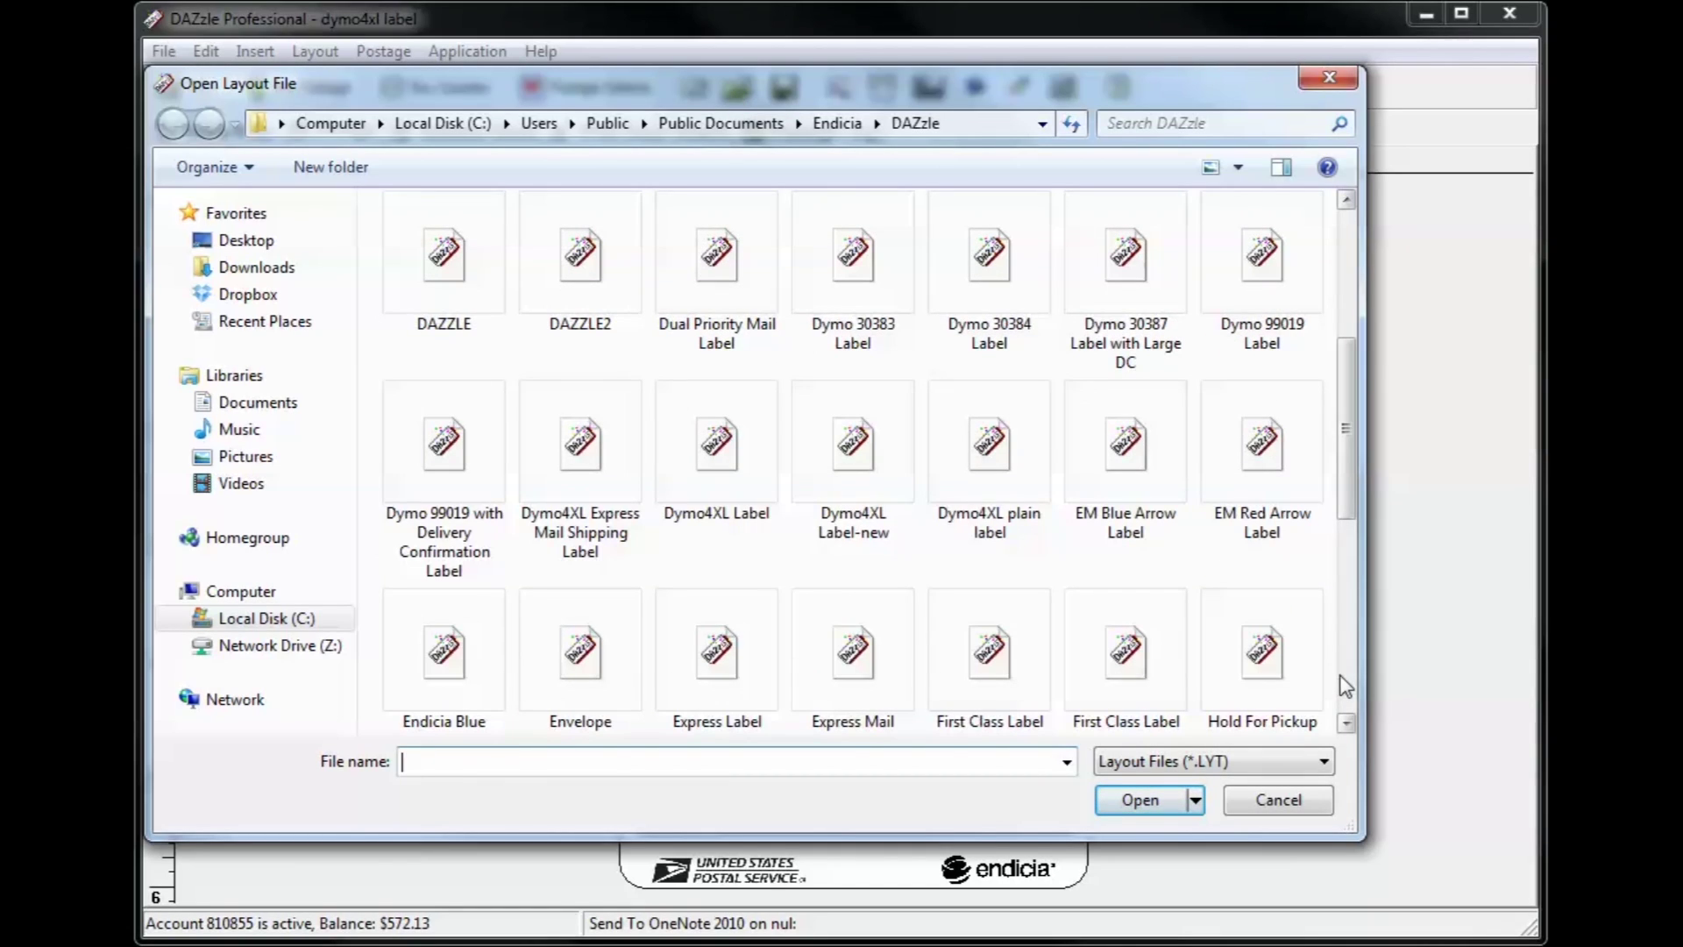
scroll(1345, 686, down, 3)
scroll(1346, 686, down, 3)
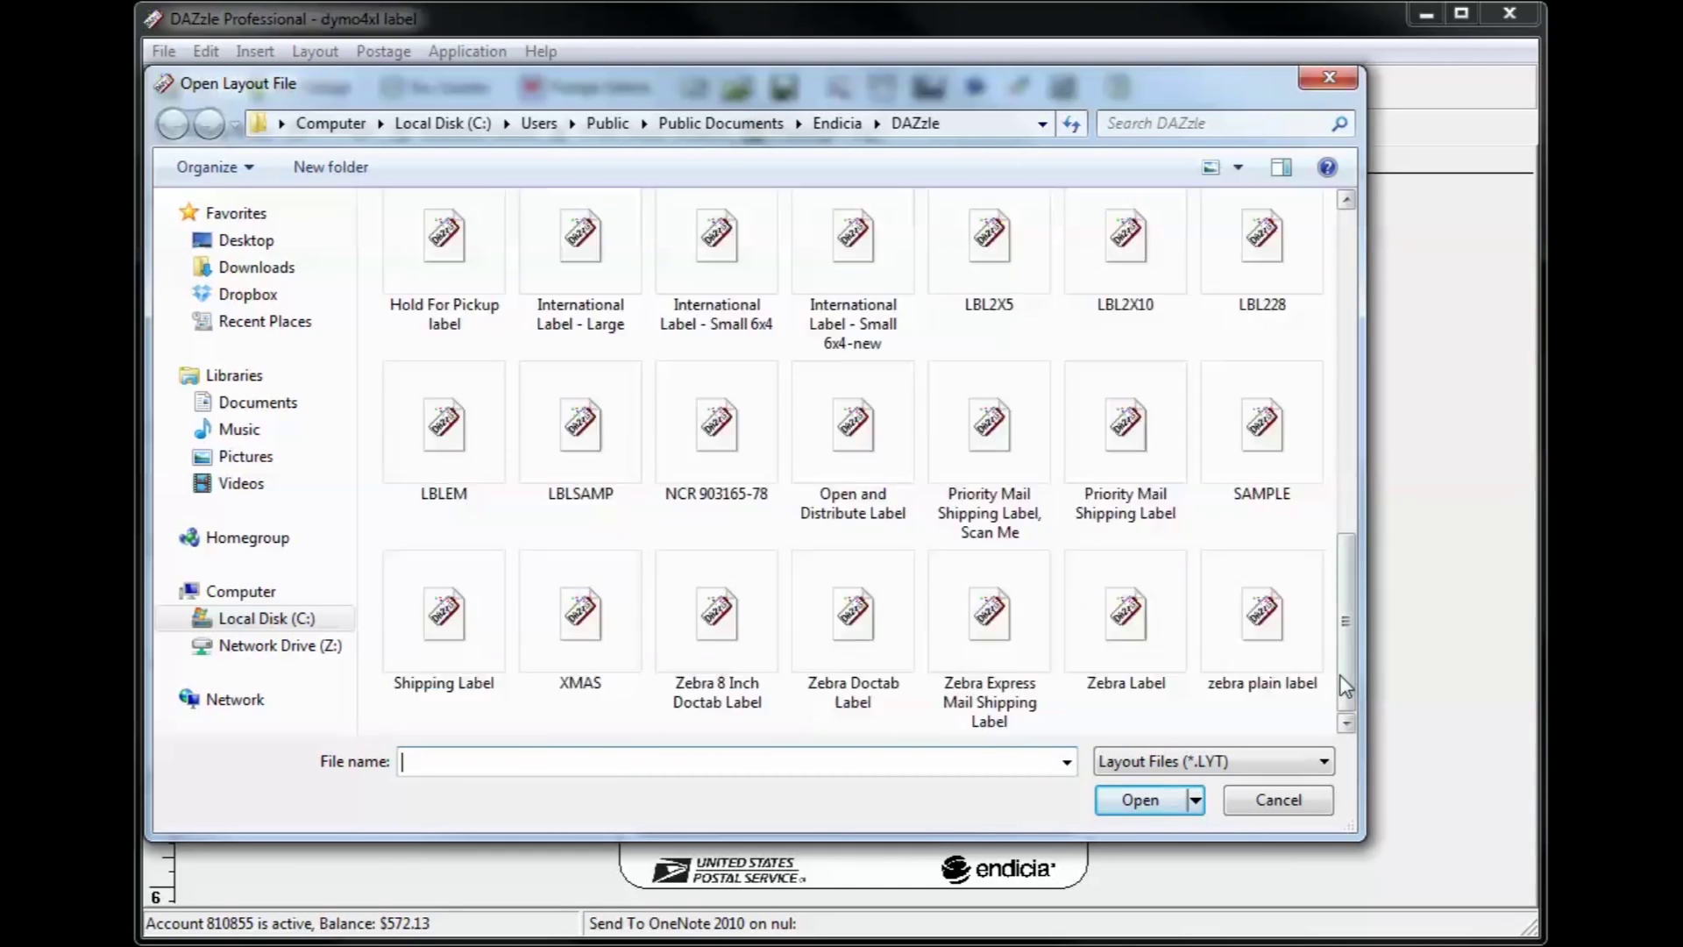
click(731, 282)
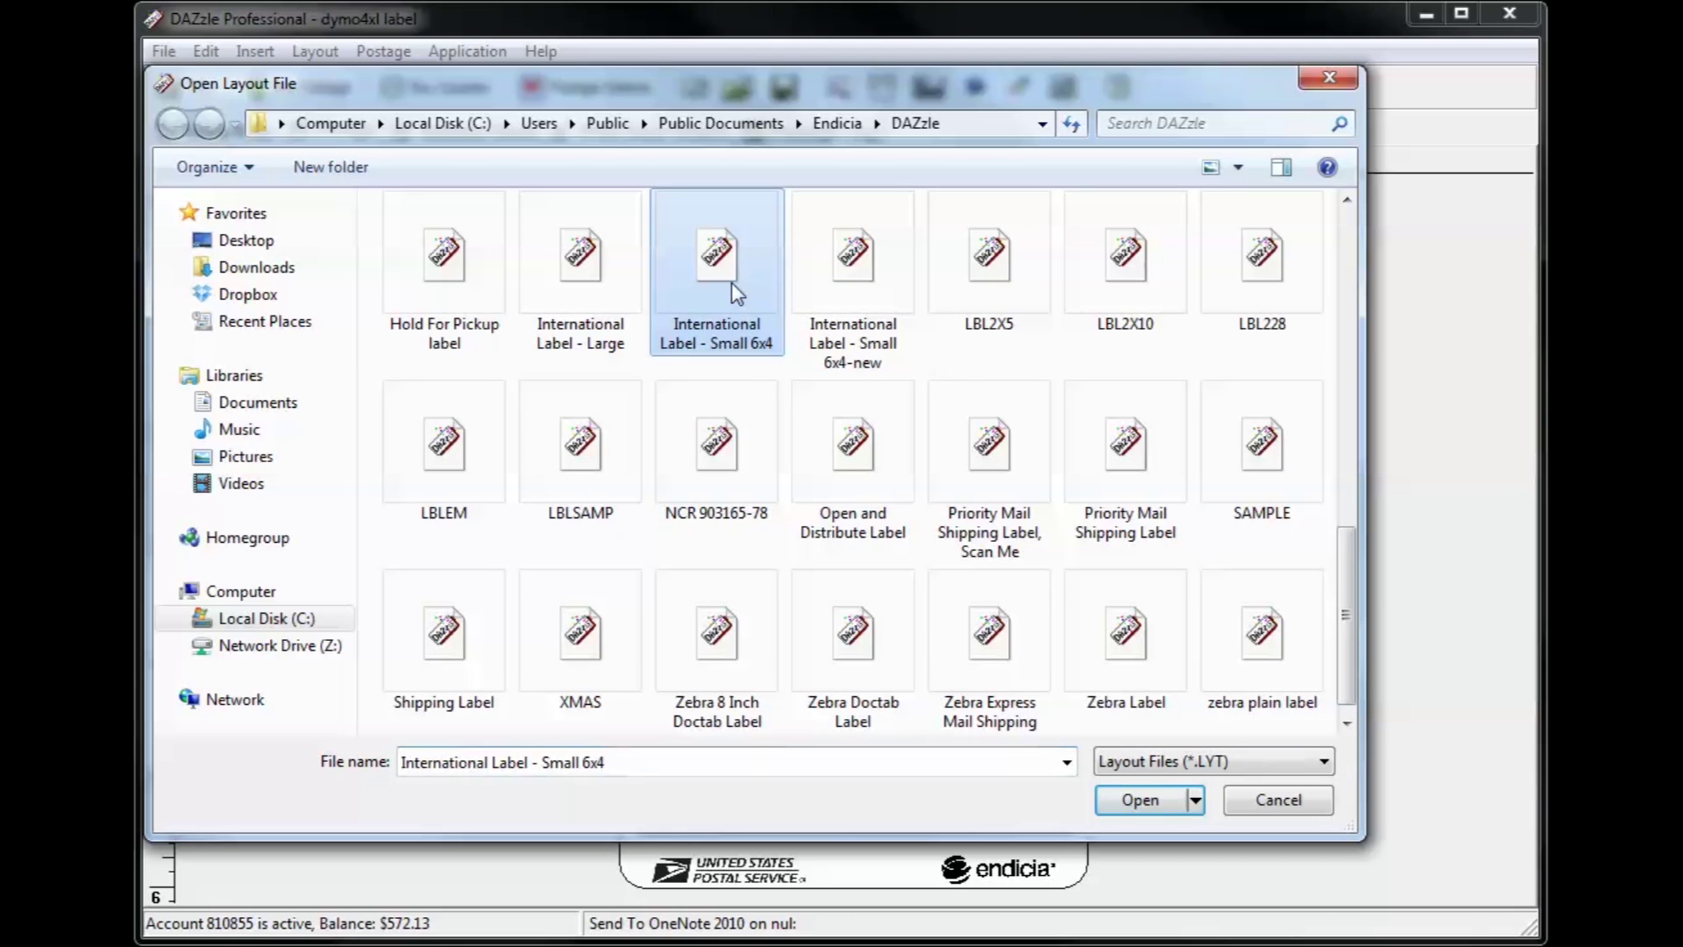
click(1162, 799)
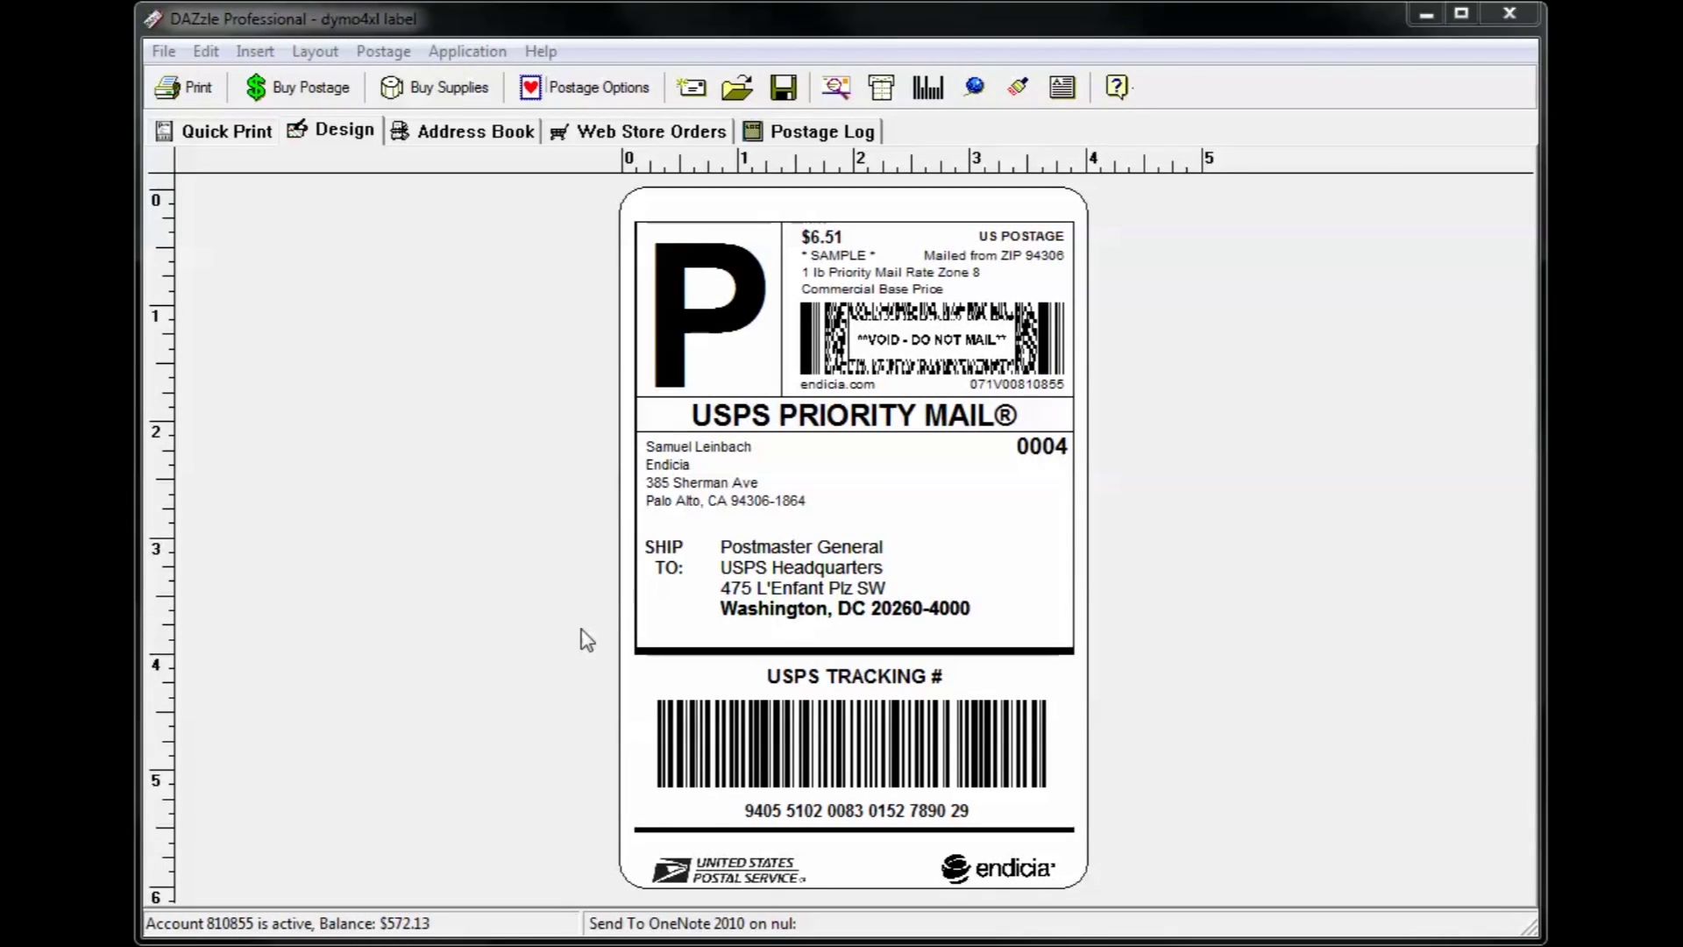
double_click(778, 605)
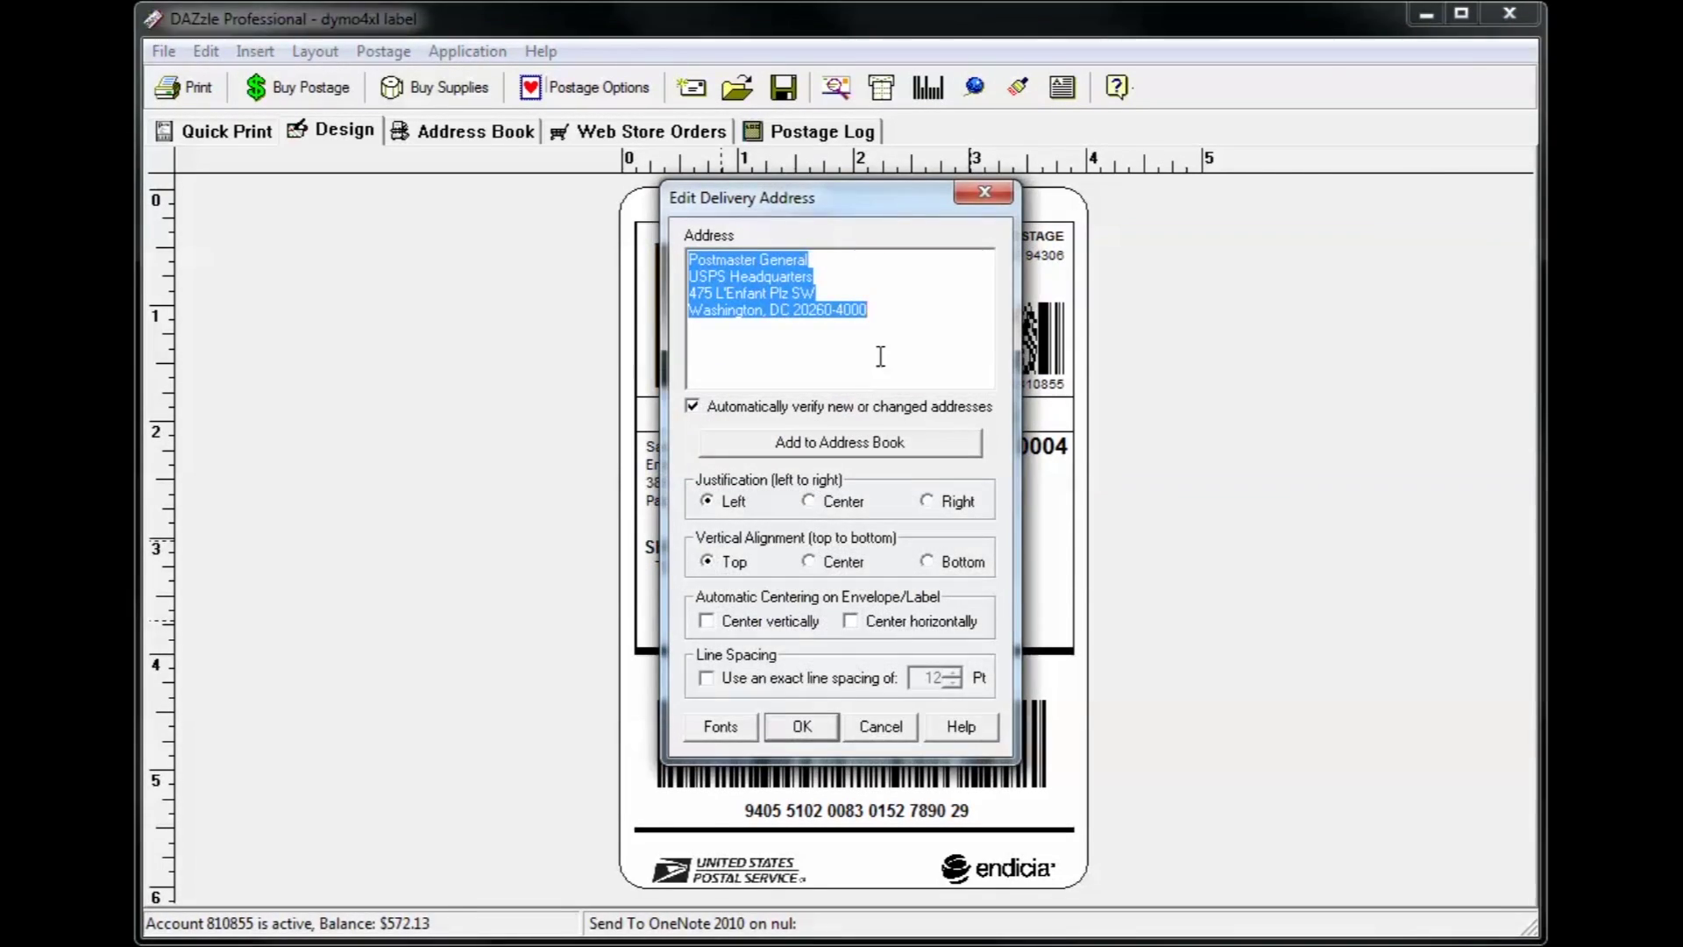
click(805, 725)
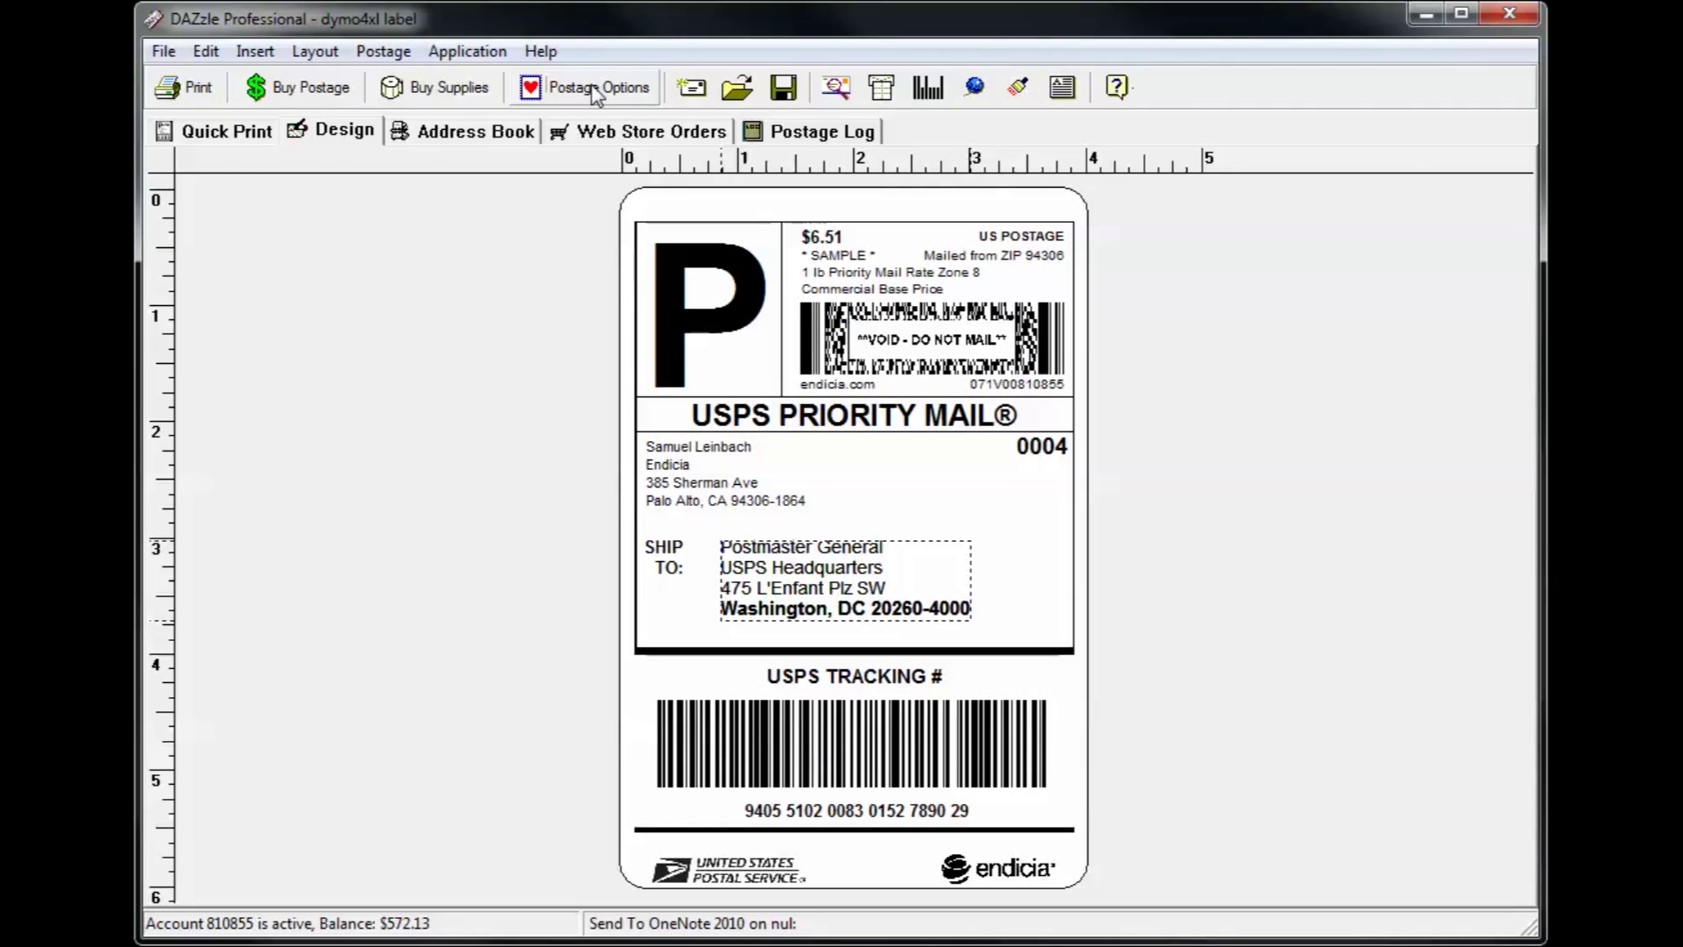
click(593, 88)
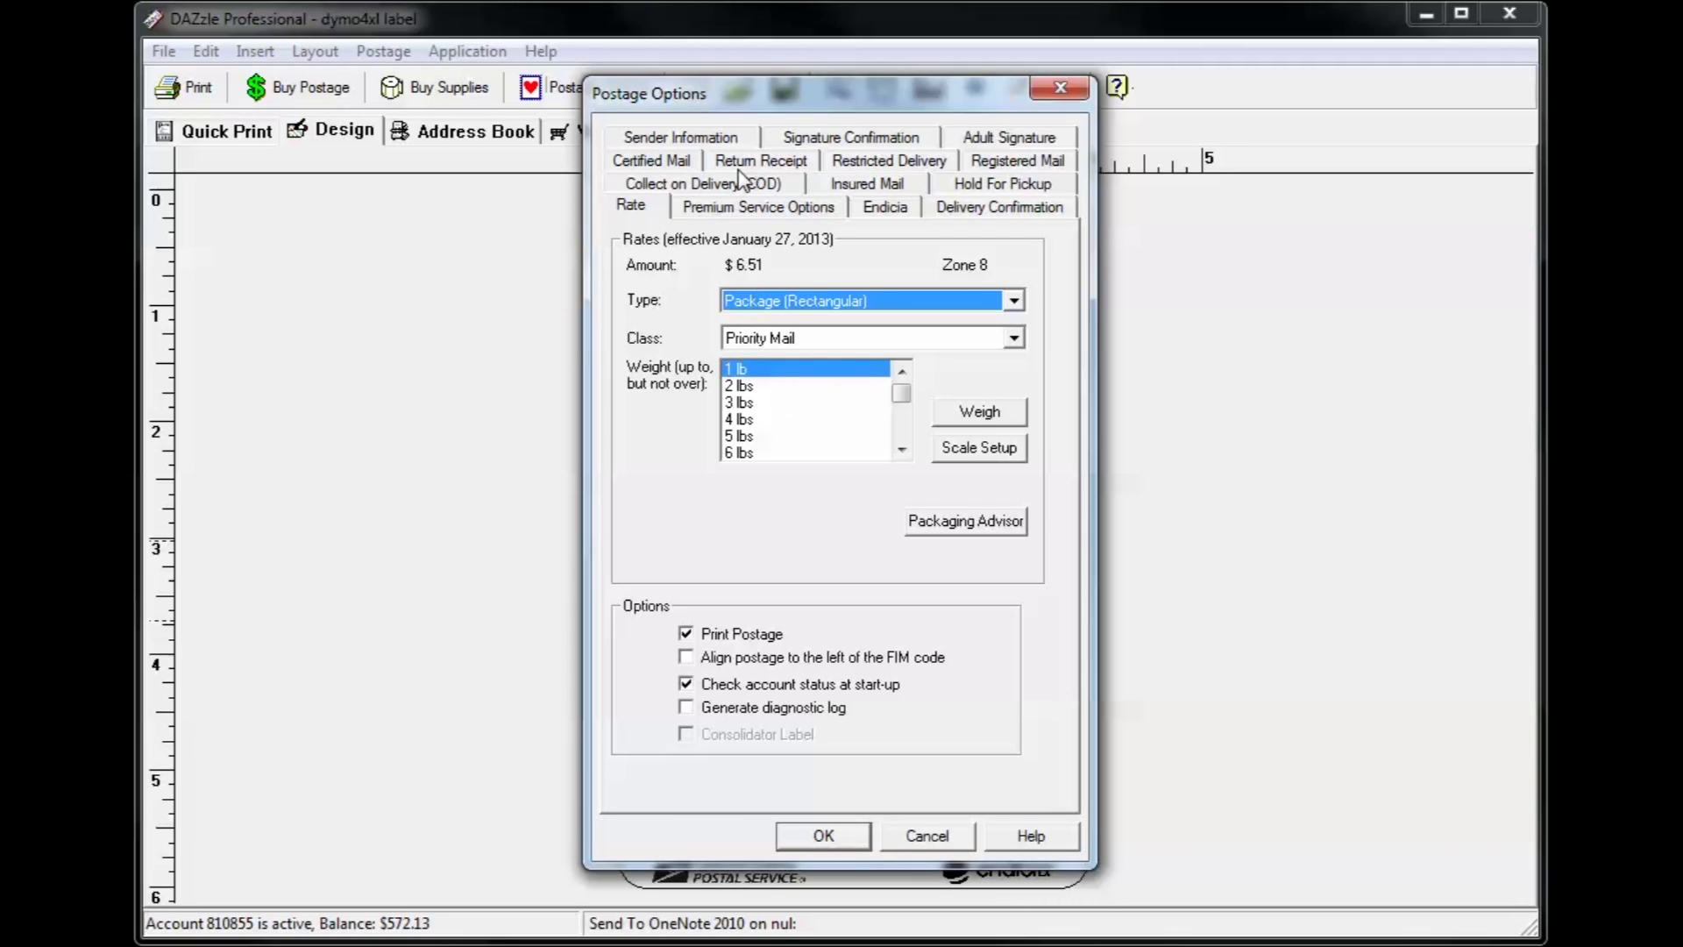
click(820, 836)
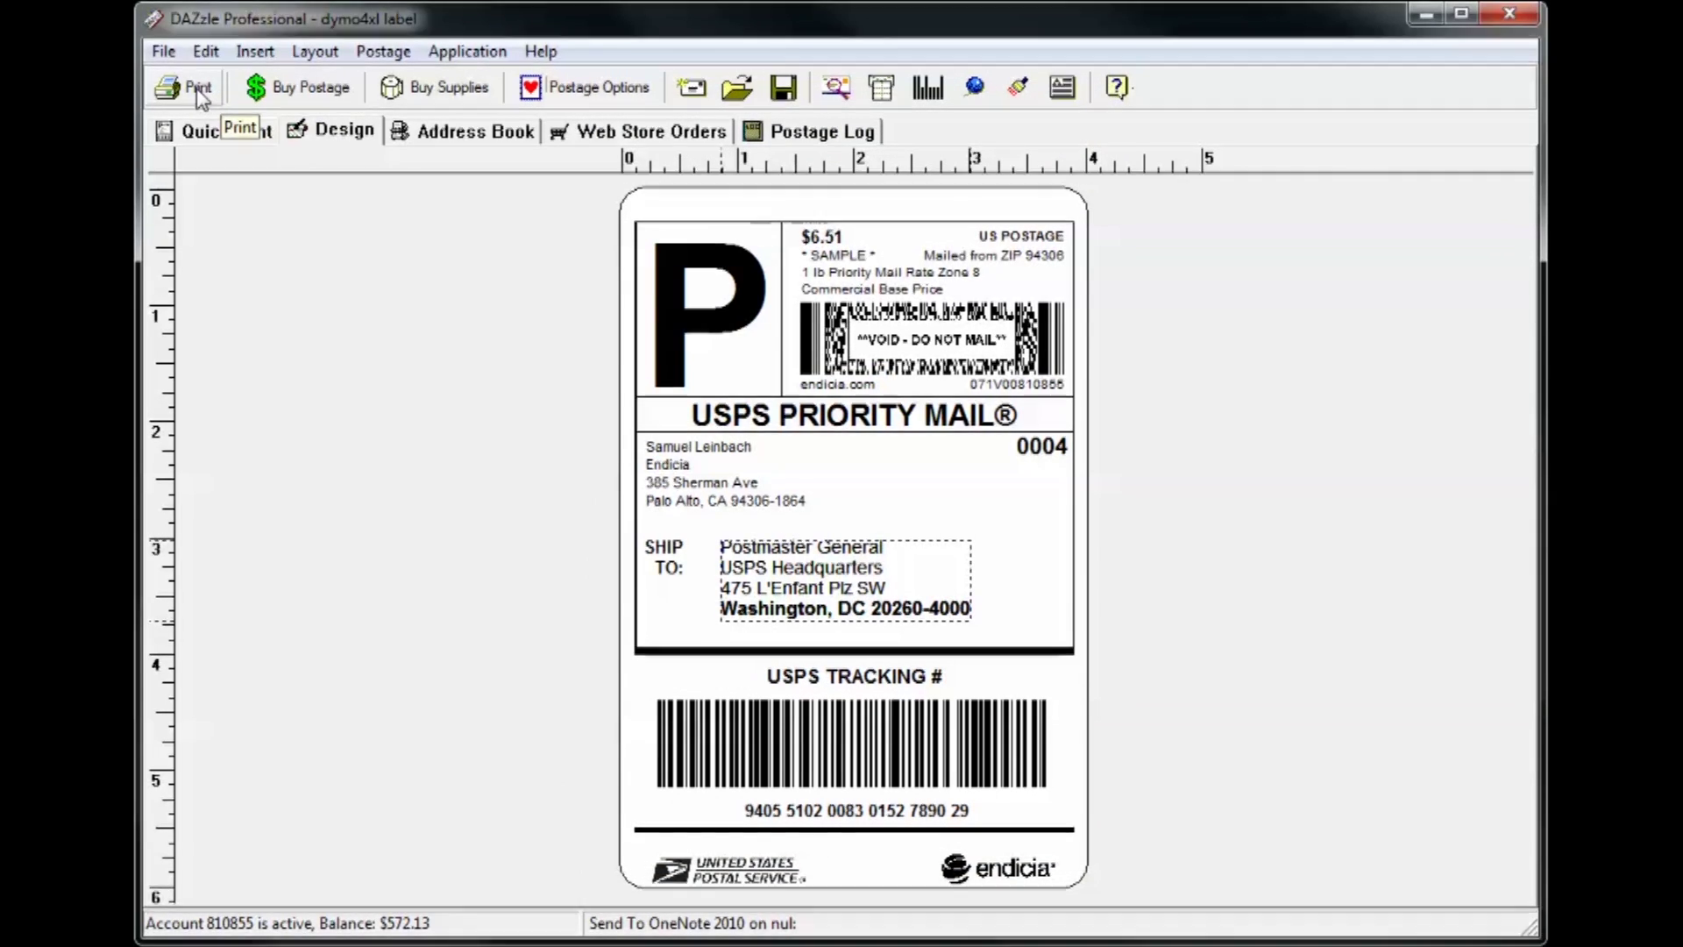
click(1185, 263)
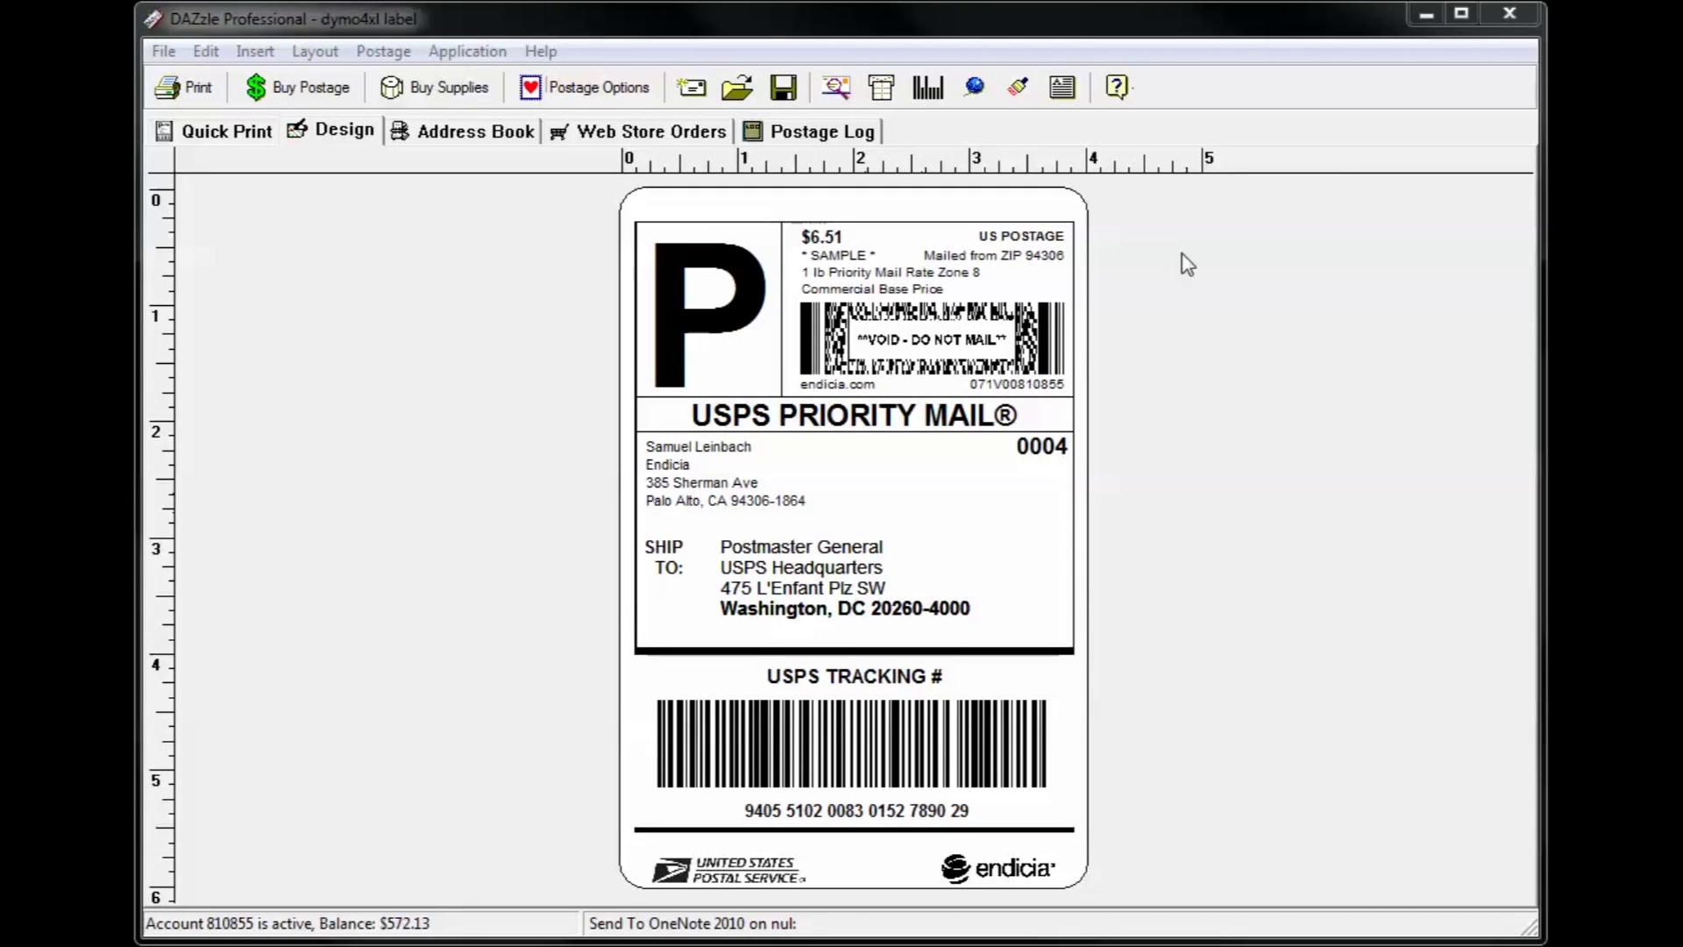
Insert the Endicia_Logo_Small_BLACK graphic beside the return address.
click(976, 93)
click(650, 337)
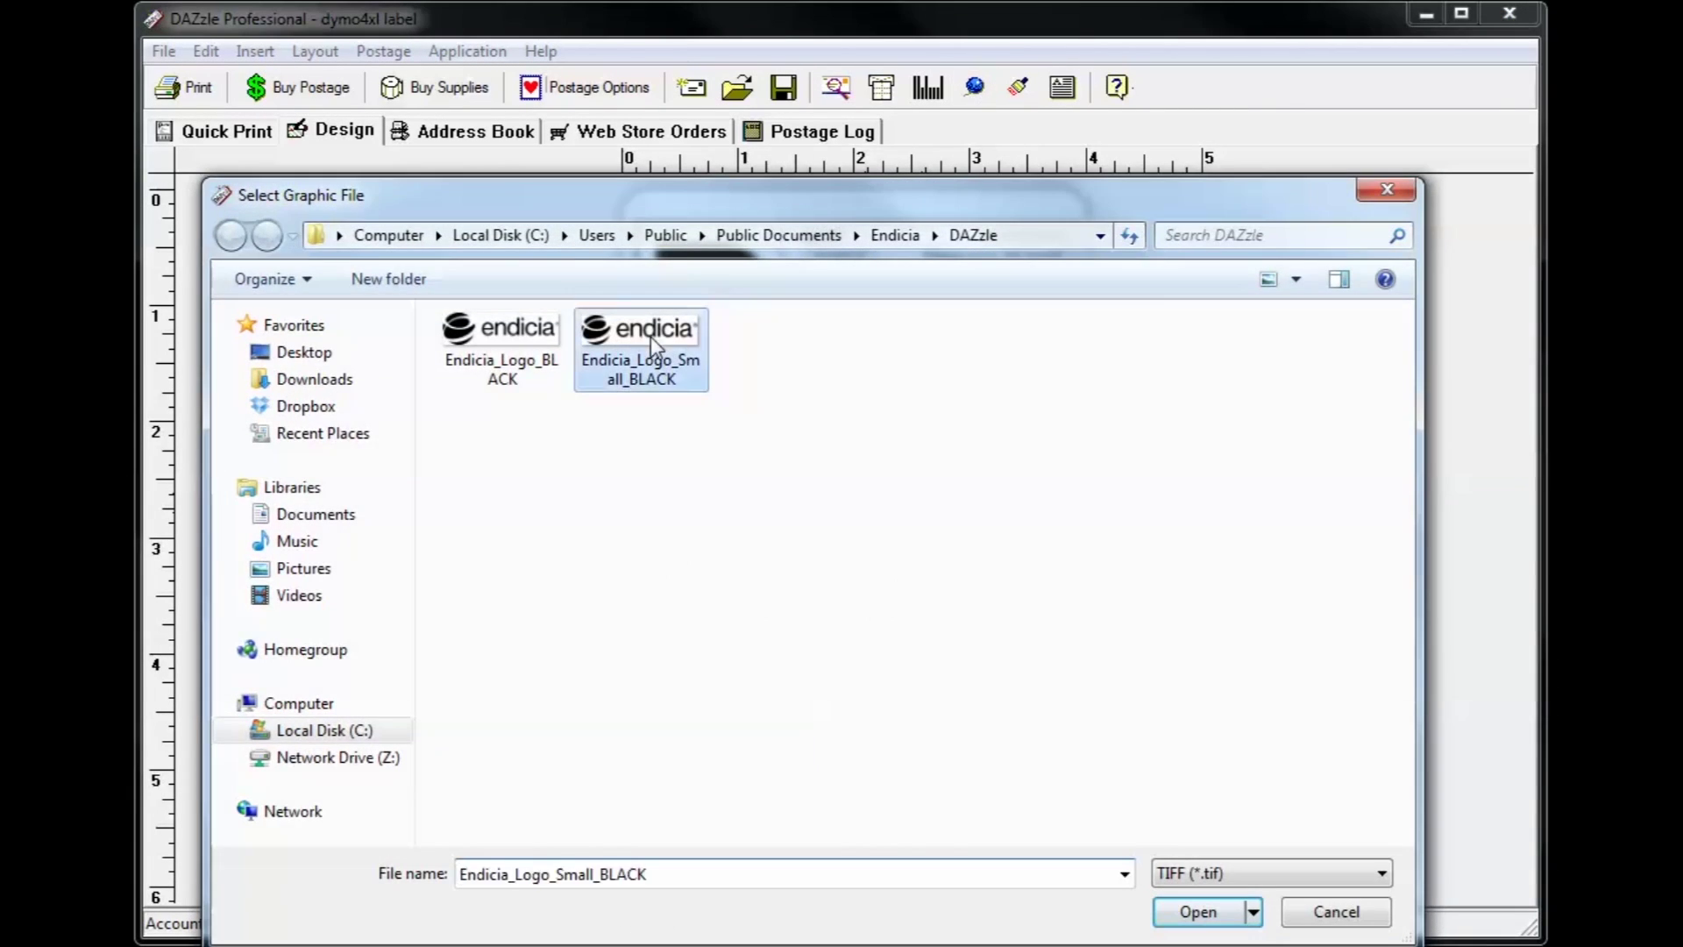
click(1198, 911)
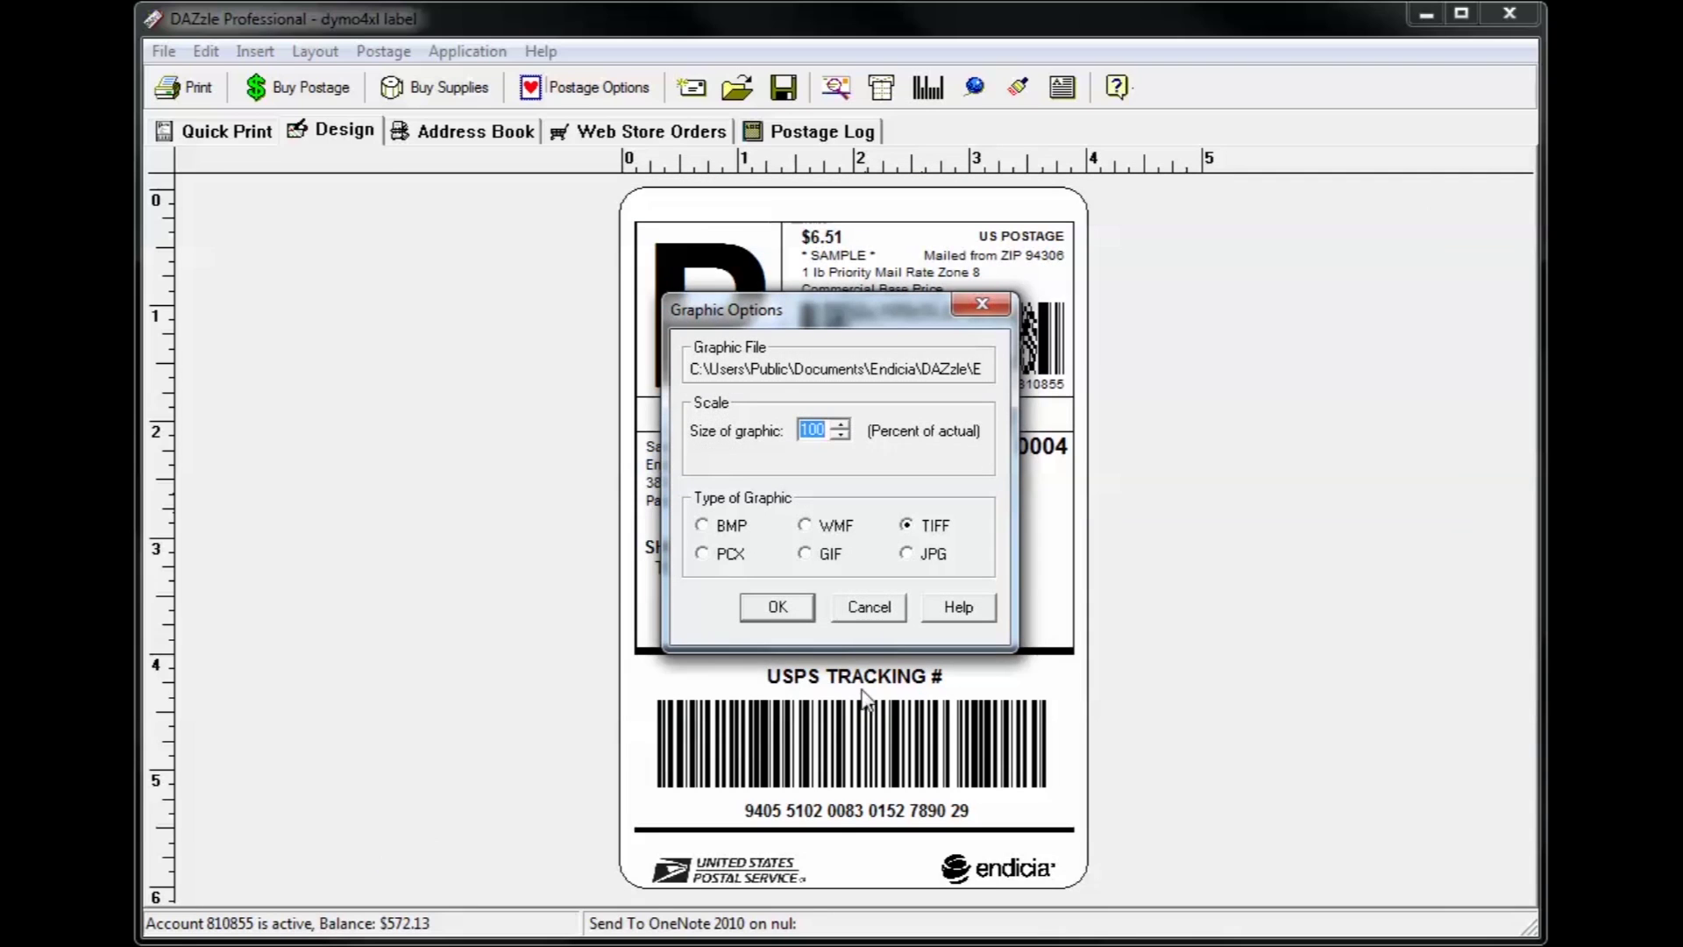
click(775, 608)
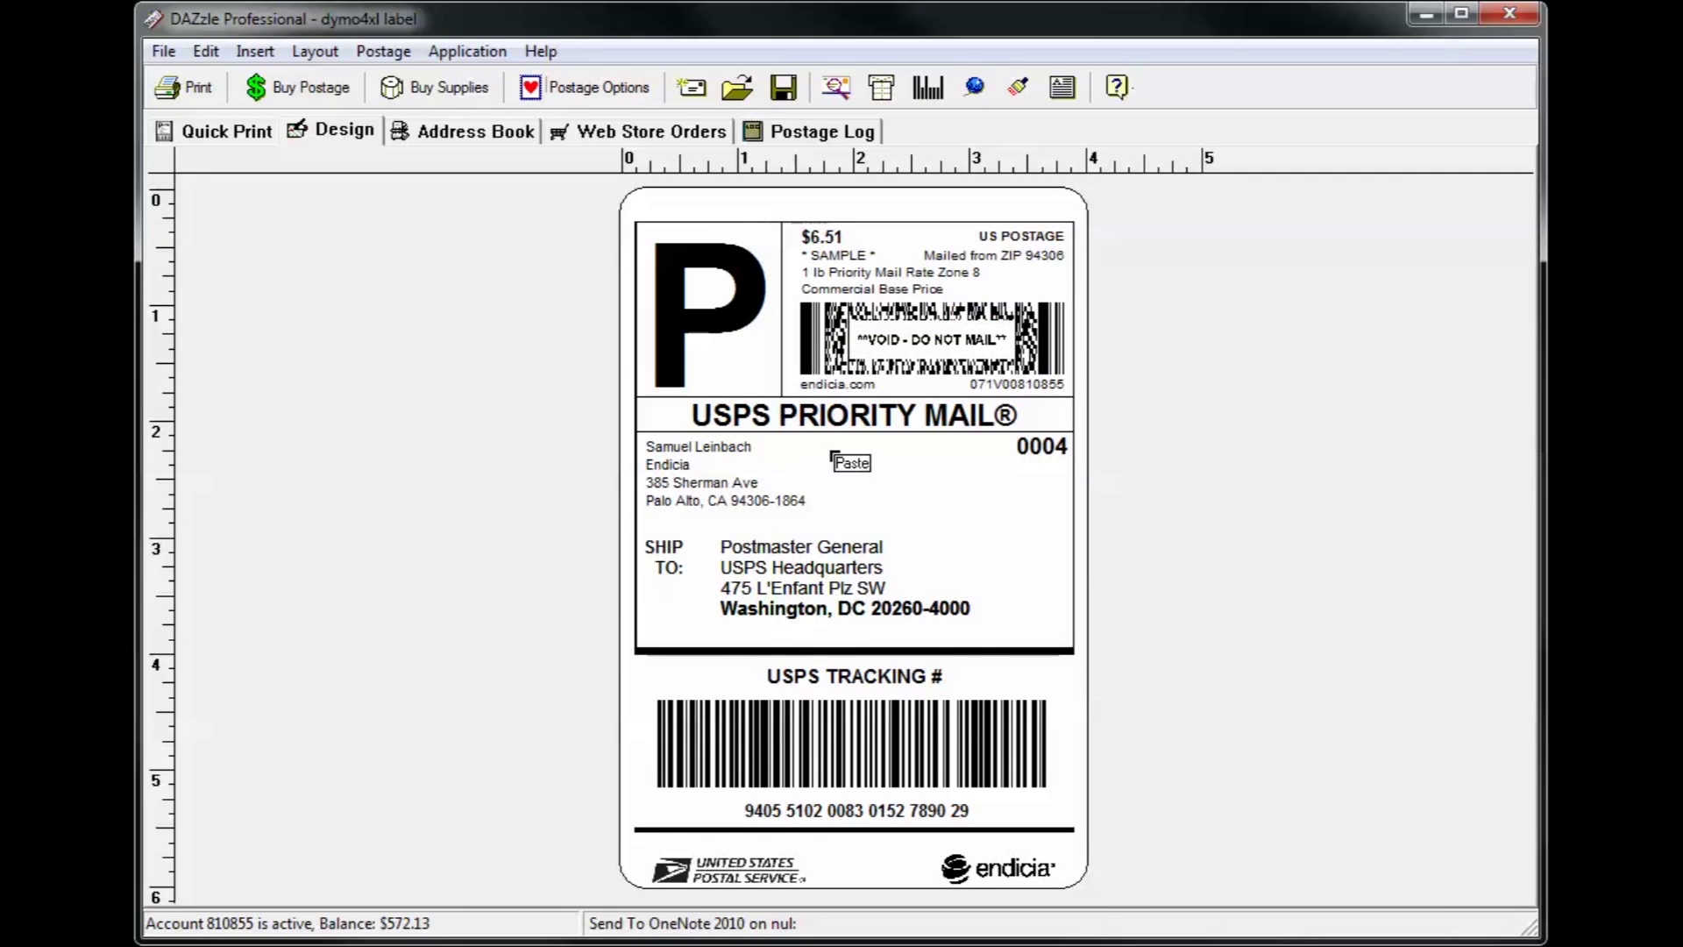
Add a rubber stamp showing the Transaction ID reference field and place it on the label.
click(1017, 87)
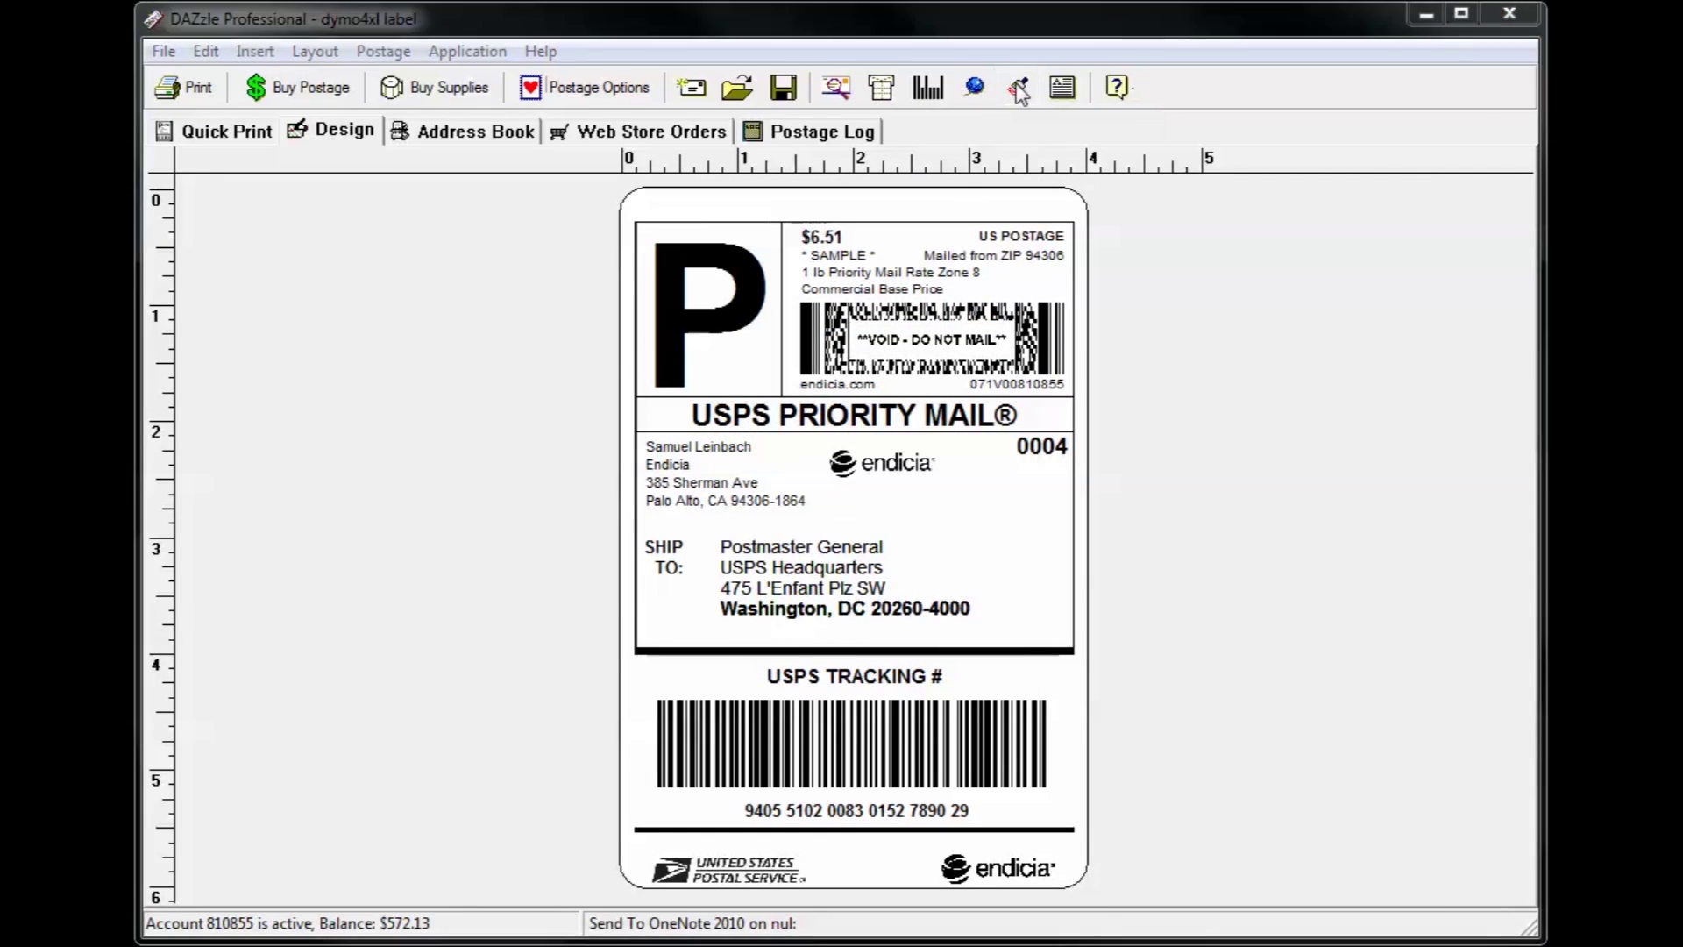
click(759, 289)
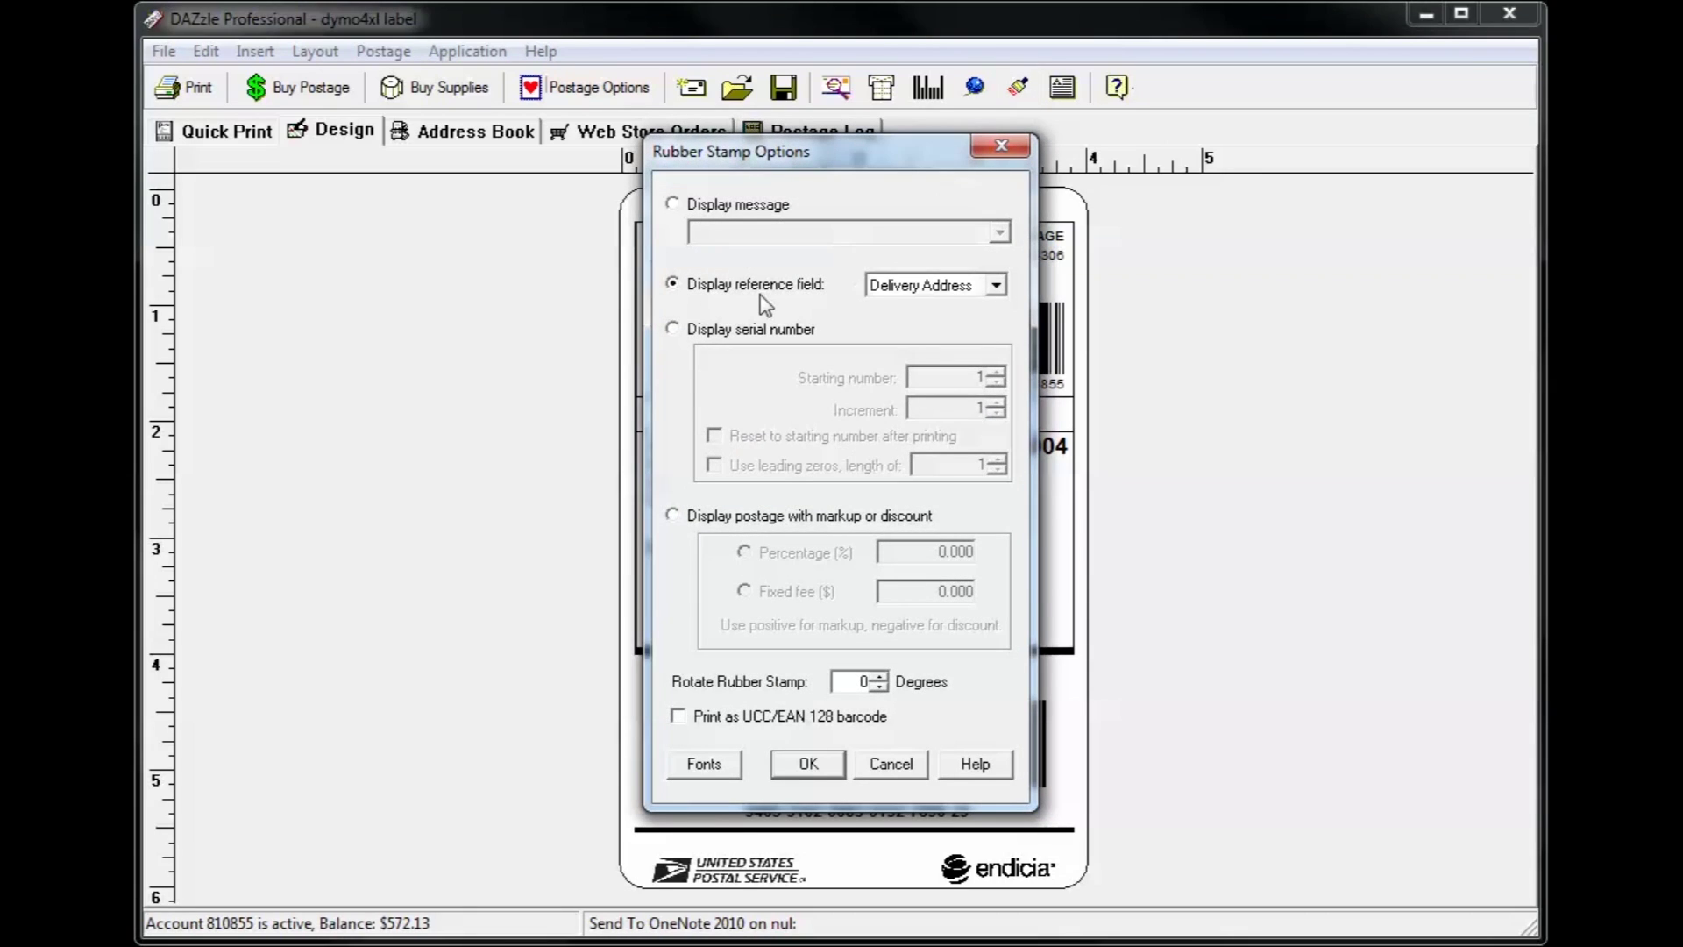
click(920, 288)
click(913, 375)
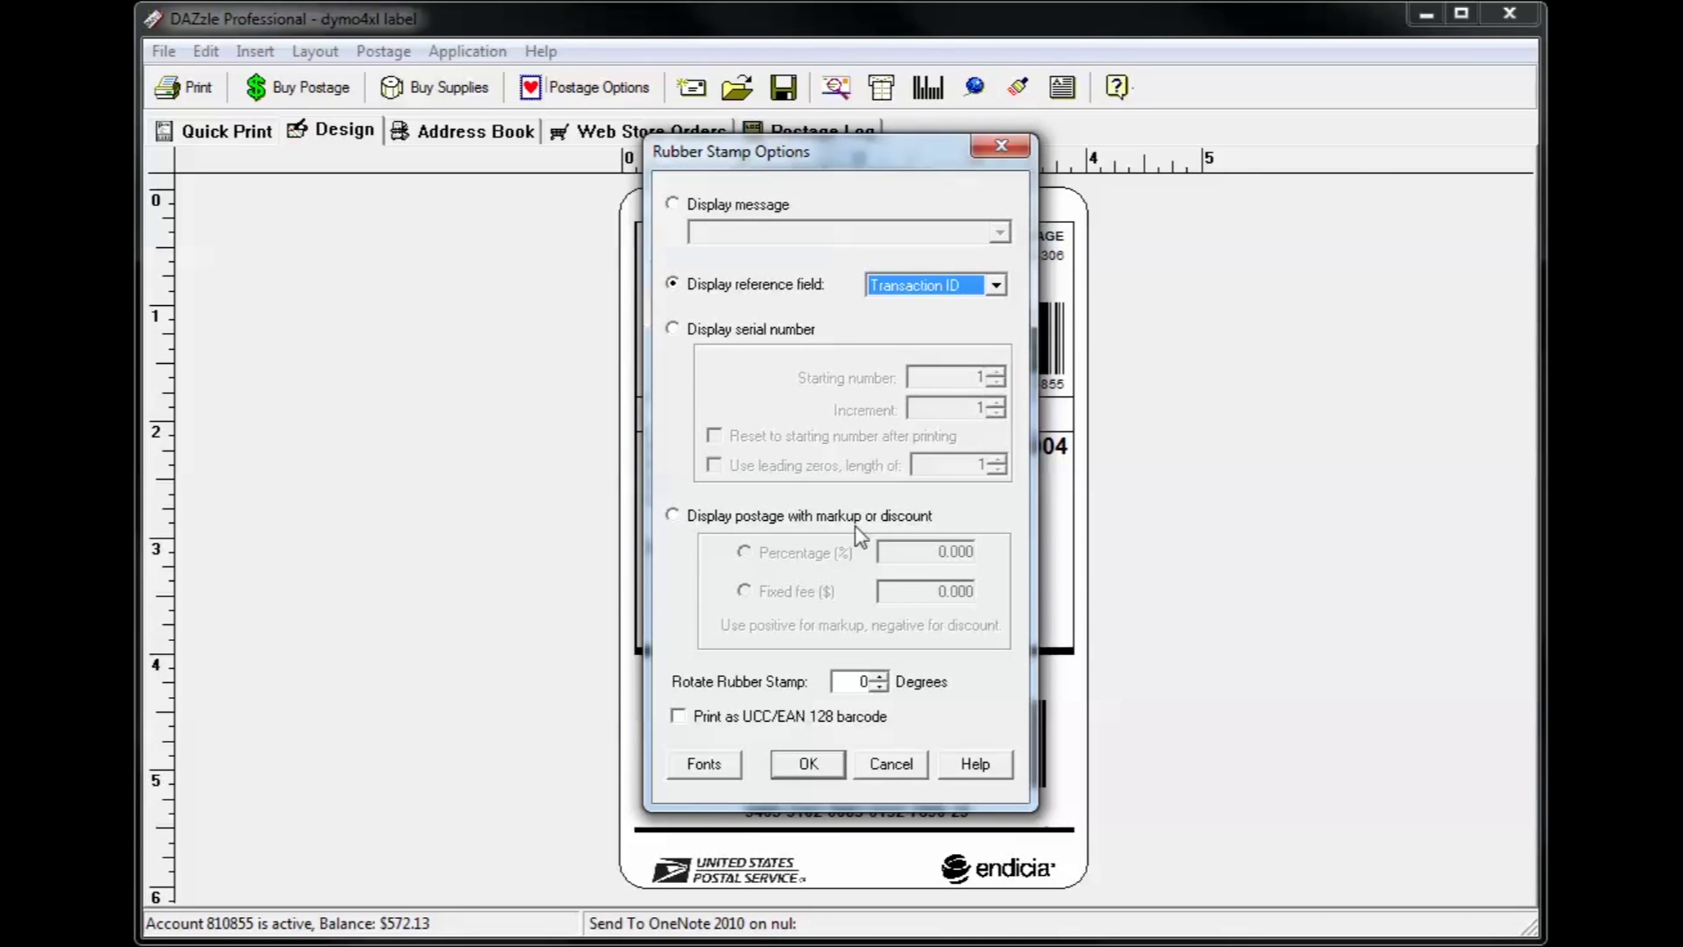
click(809, 764)
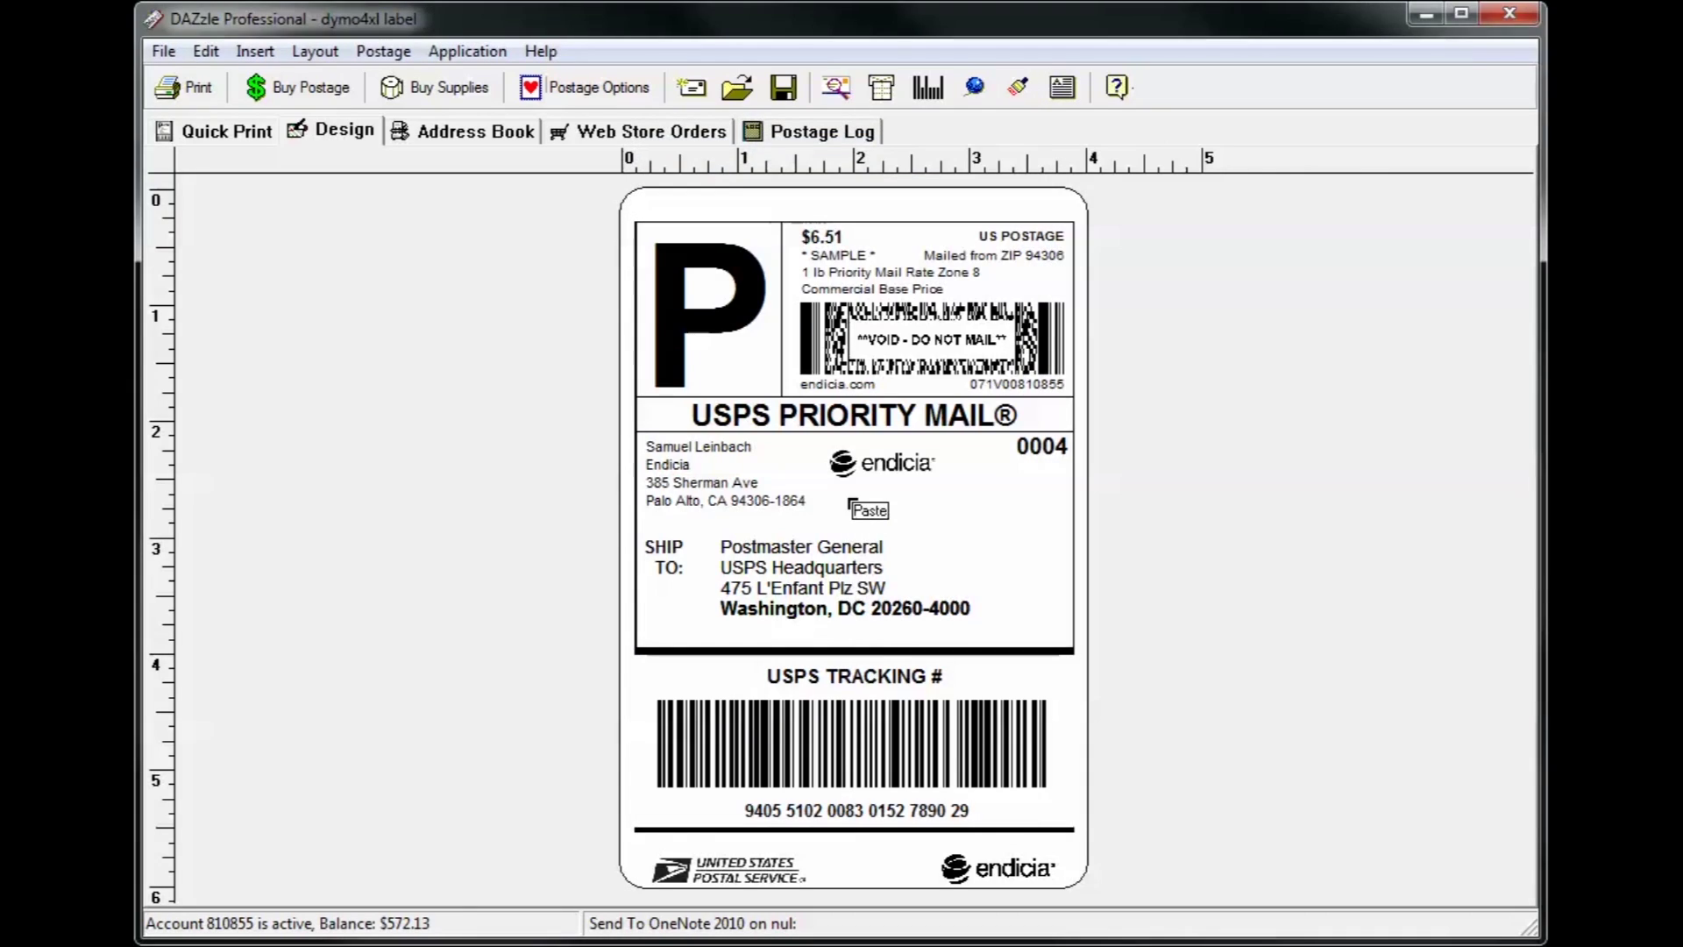
click(852, 504)
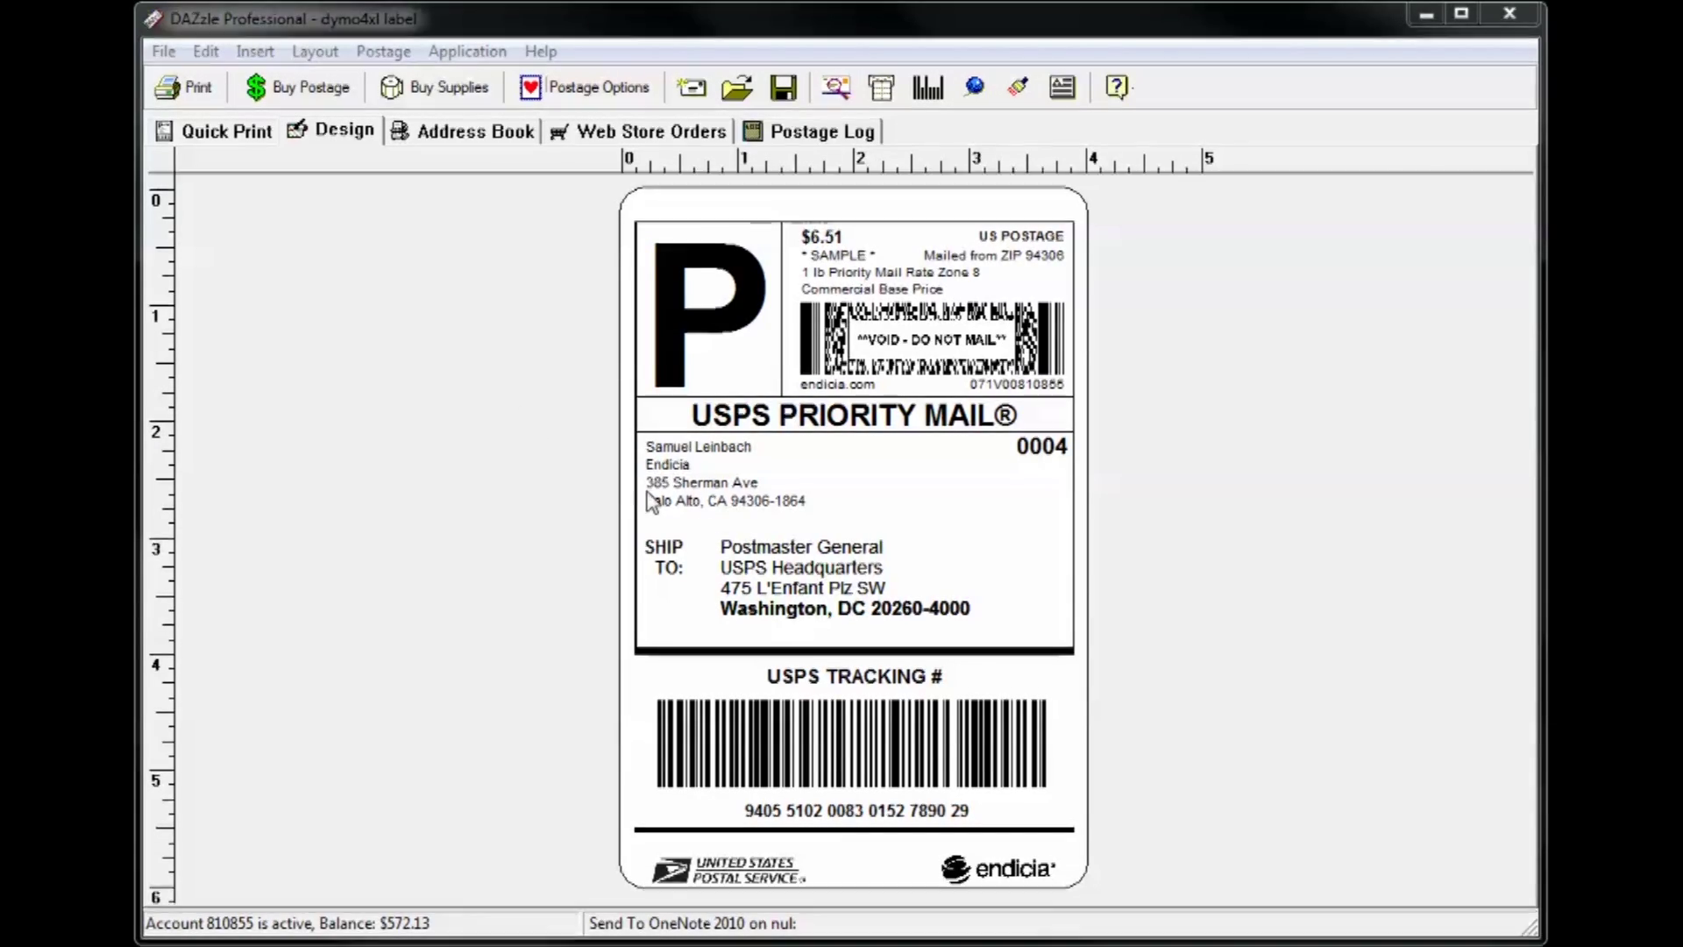
Replace the Ship To address with the pasted Canada Post address in Canada.
double_click(786, 578)
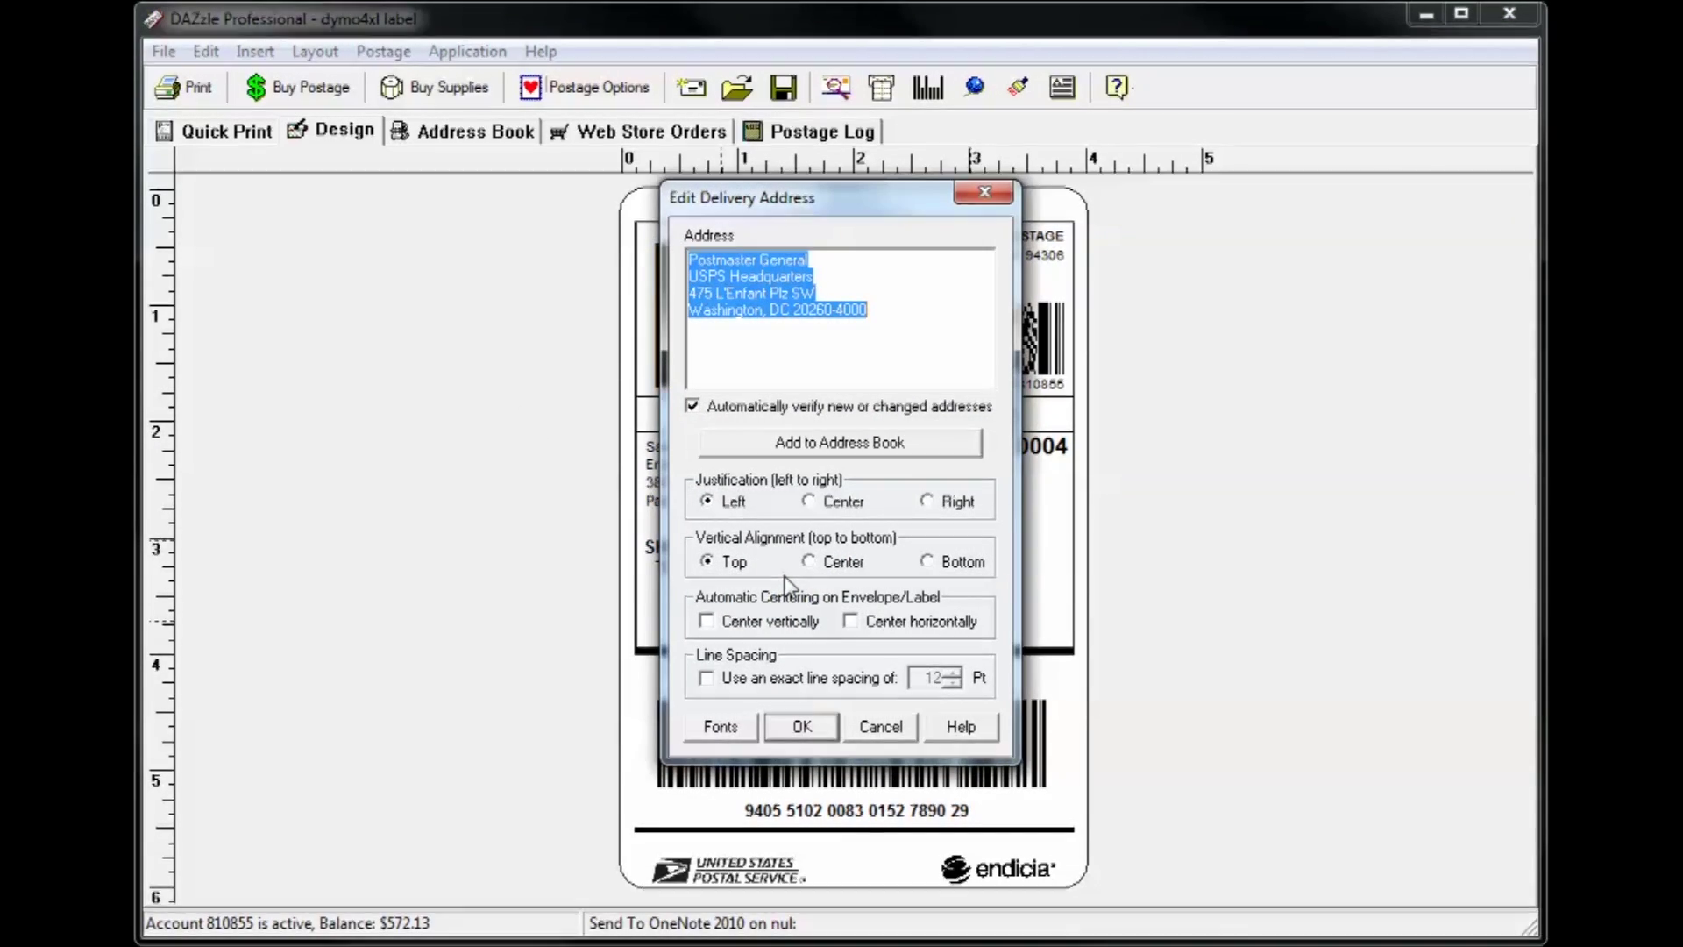
text(CANADA POST 2701 RIVERSIDE DR. STE. 165 OTTAWA, ON  K1A 0B1 CANADA)
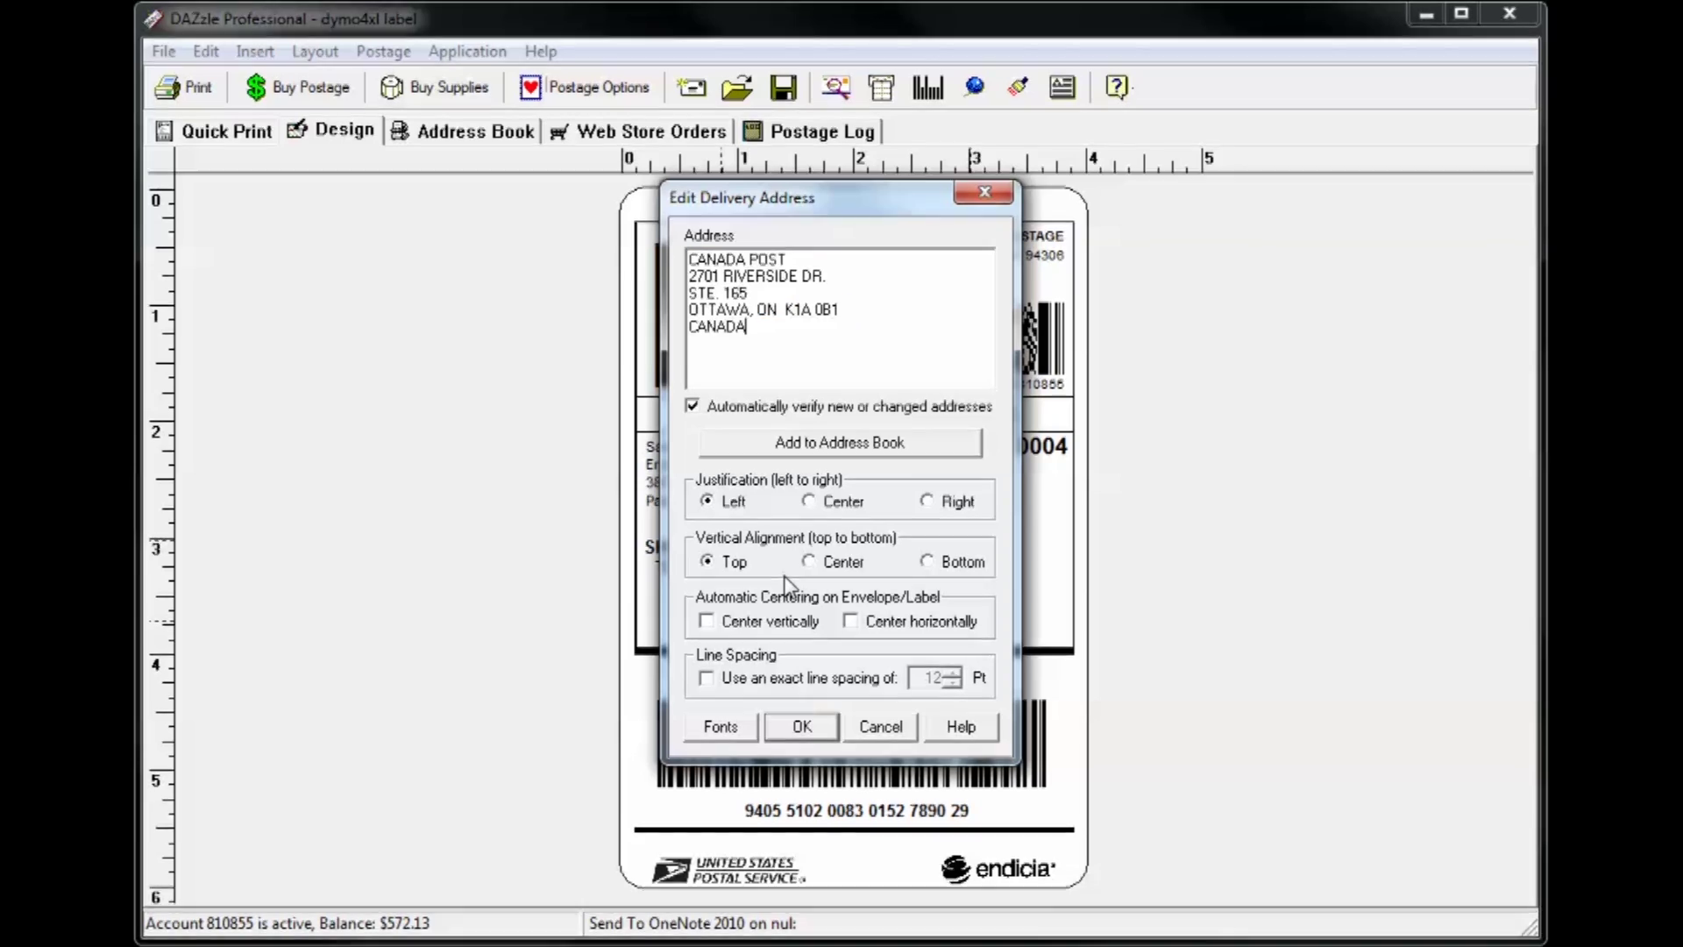
click(803, 726)
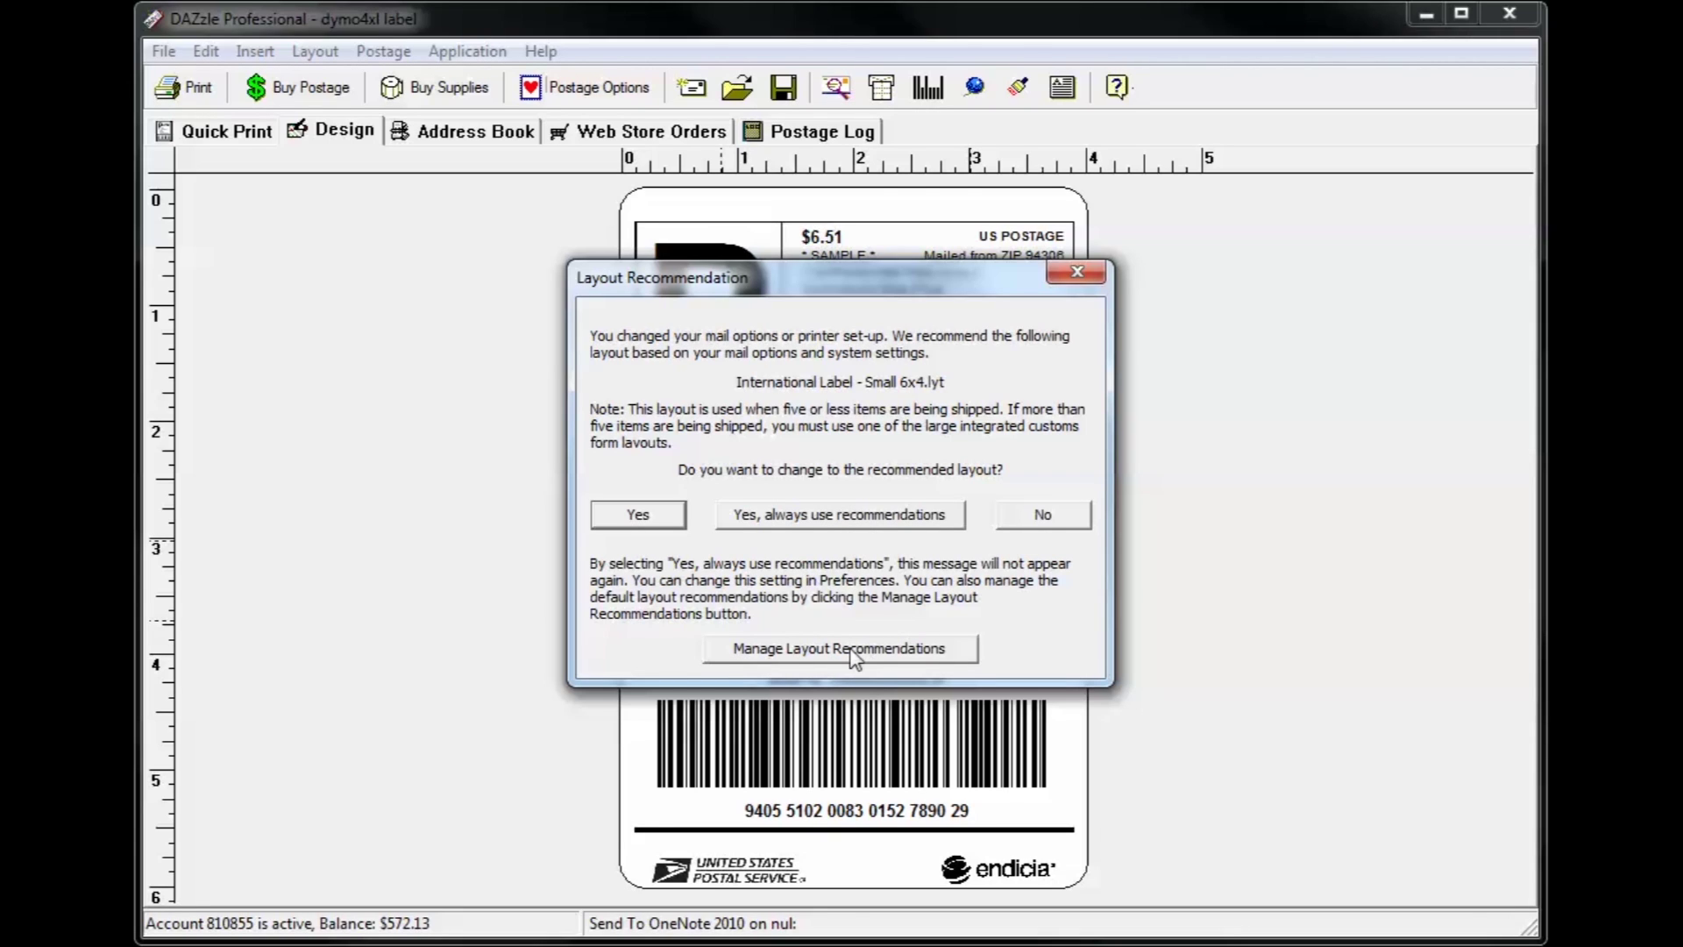
Accept the recommended International Label - Small 6x4 layout, then review Layout Recommendations without changing them.
click(644, 517)
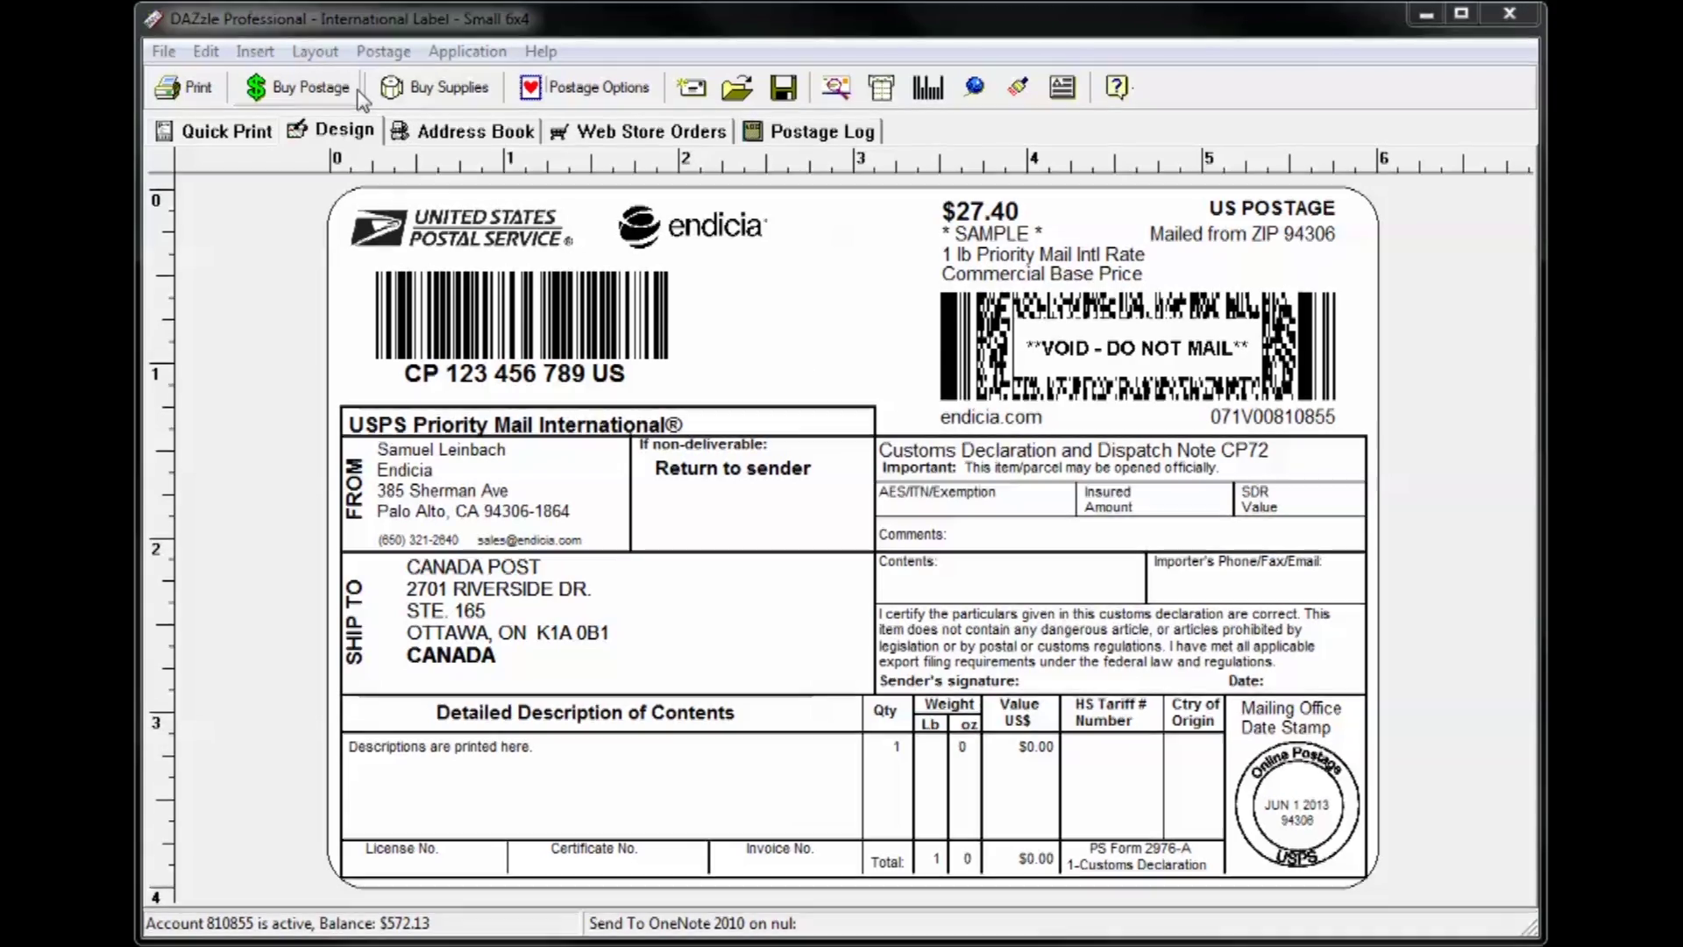
click(315, 50)
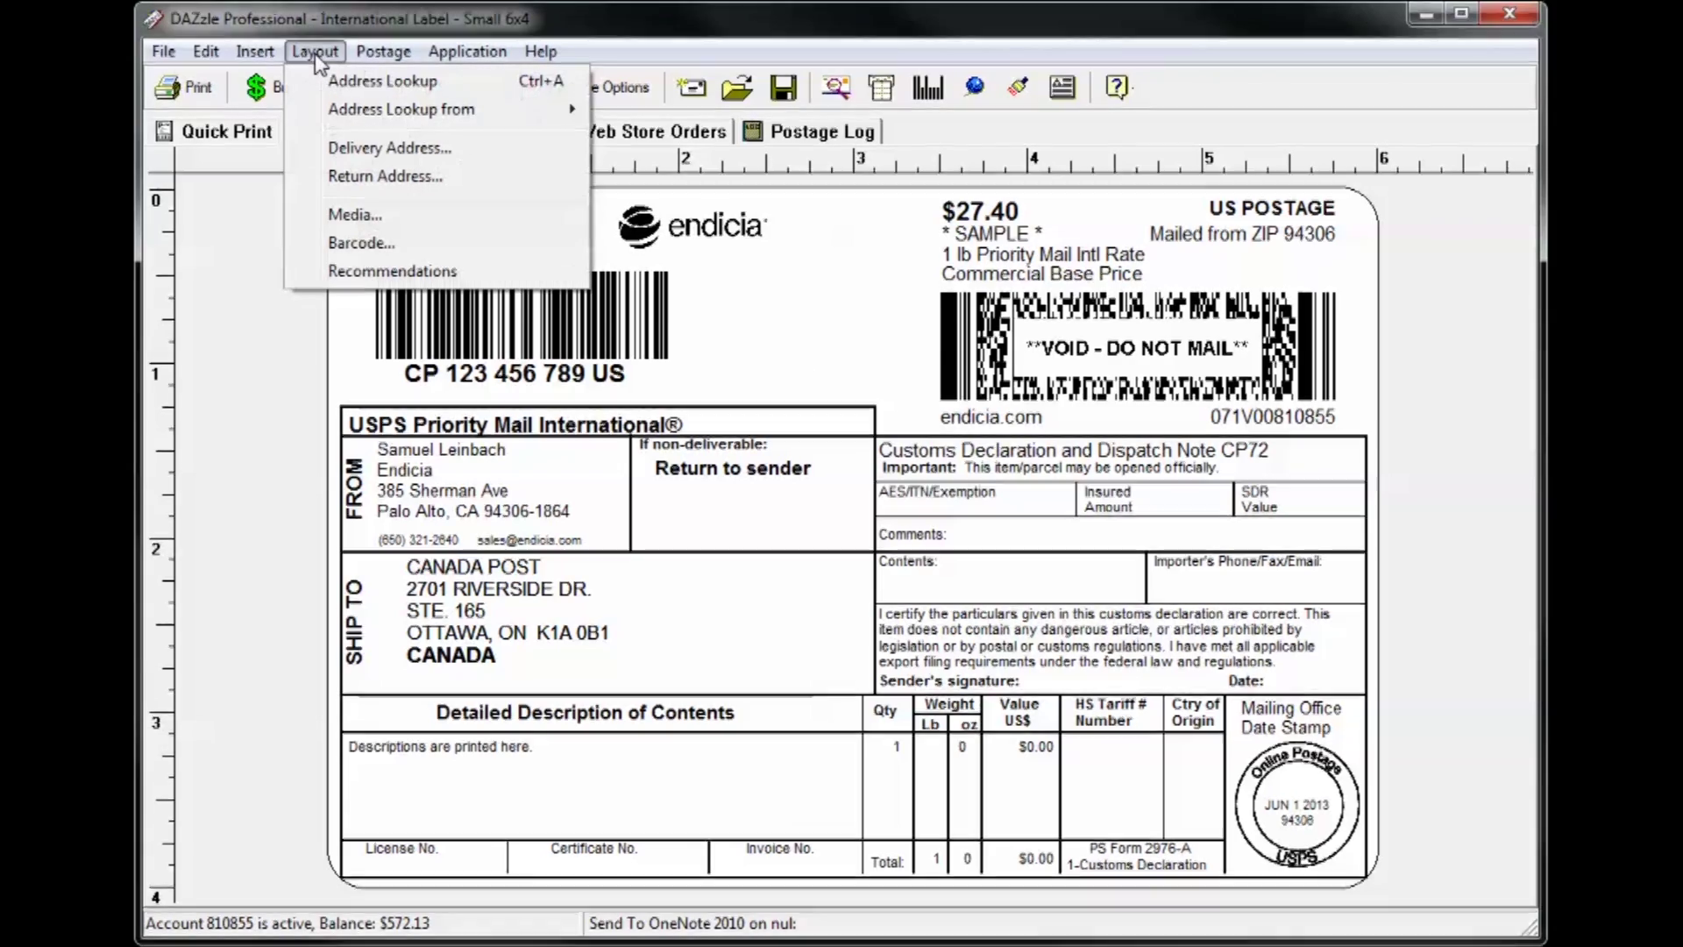
click(351, 273)
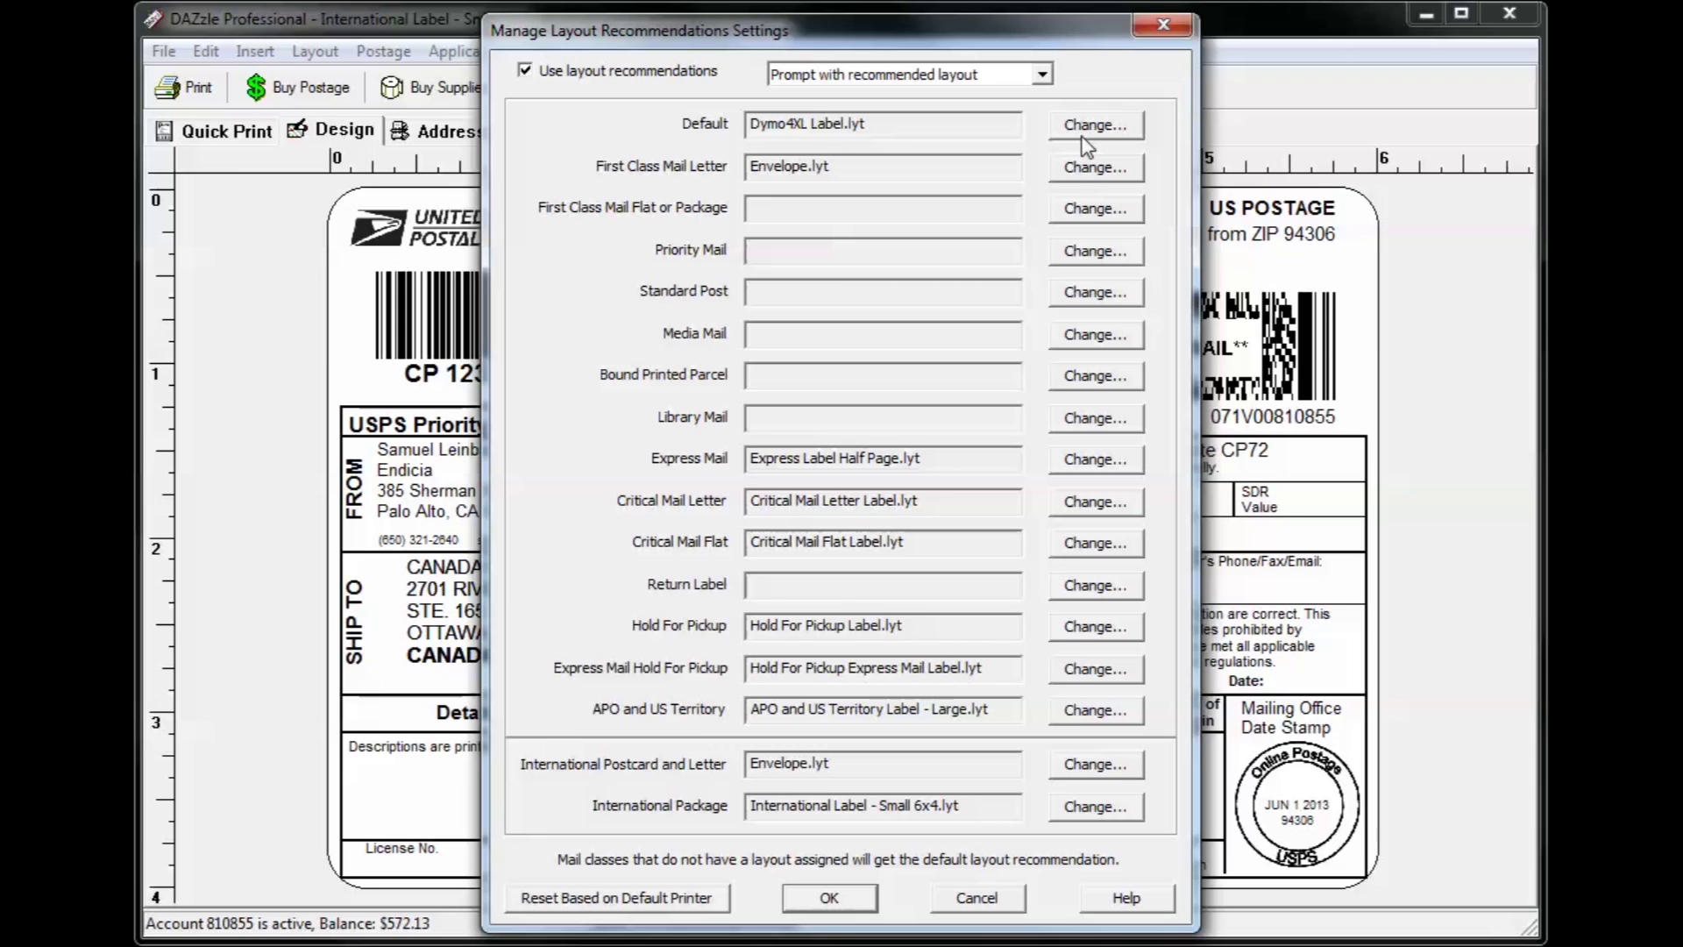
click(1083, 138)
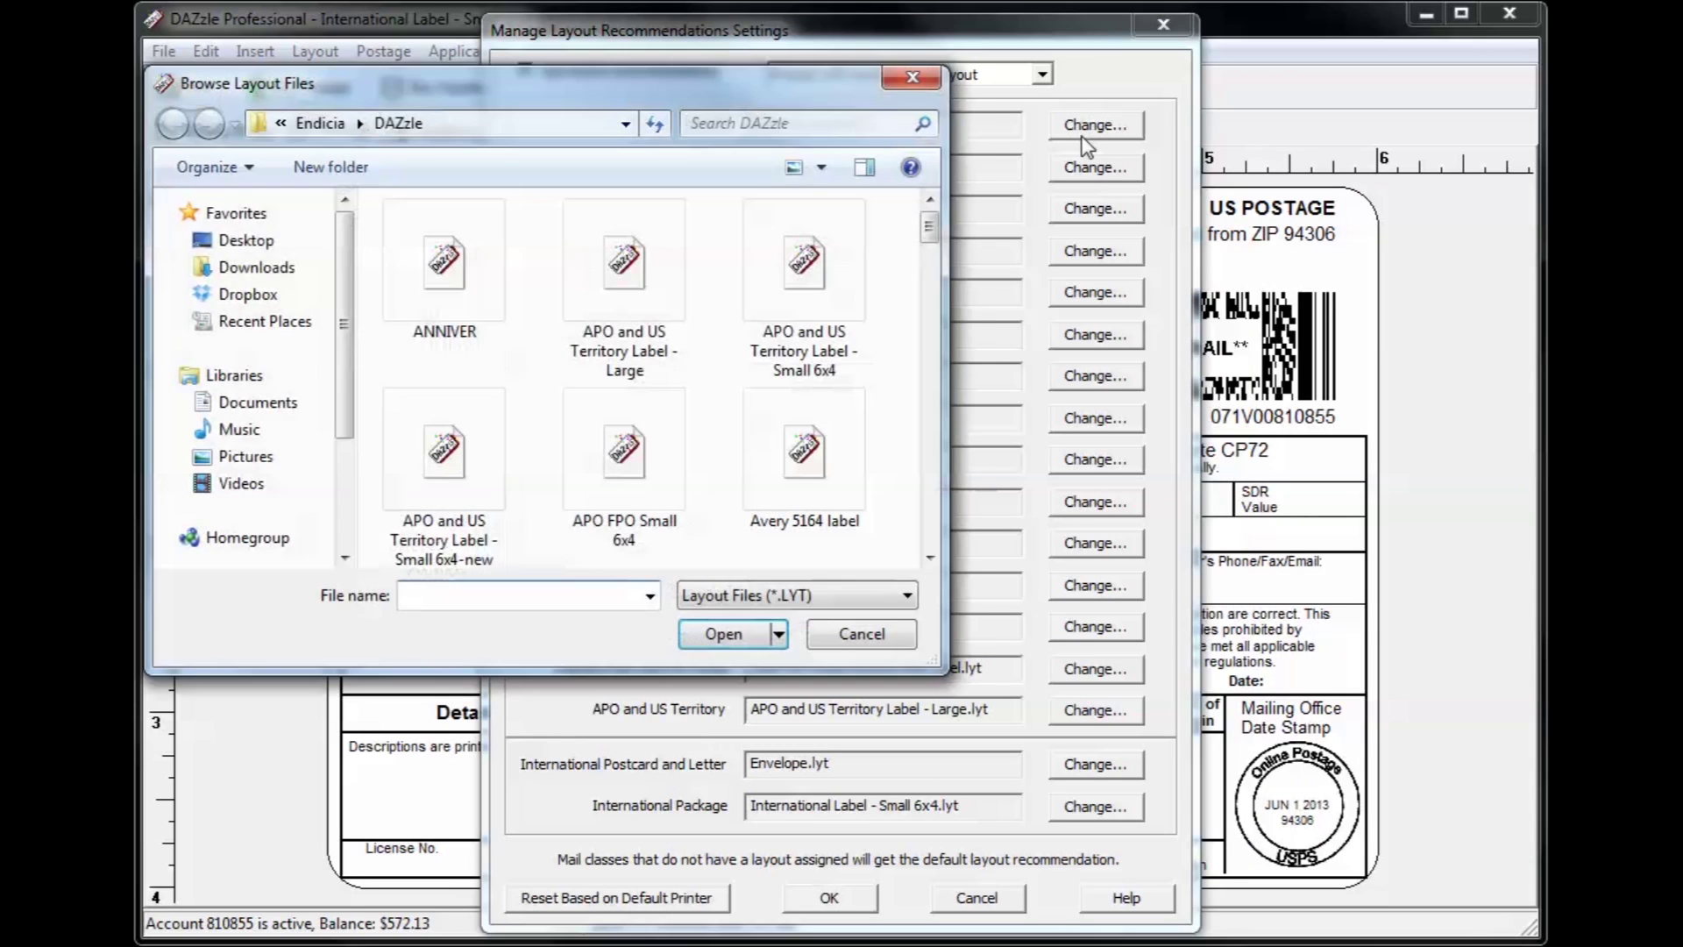
click(839, 634)
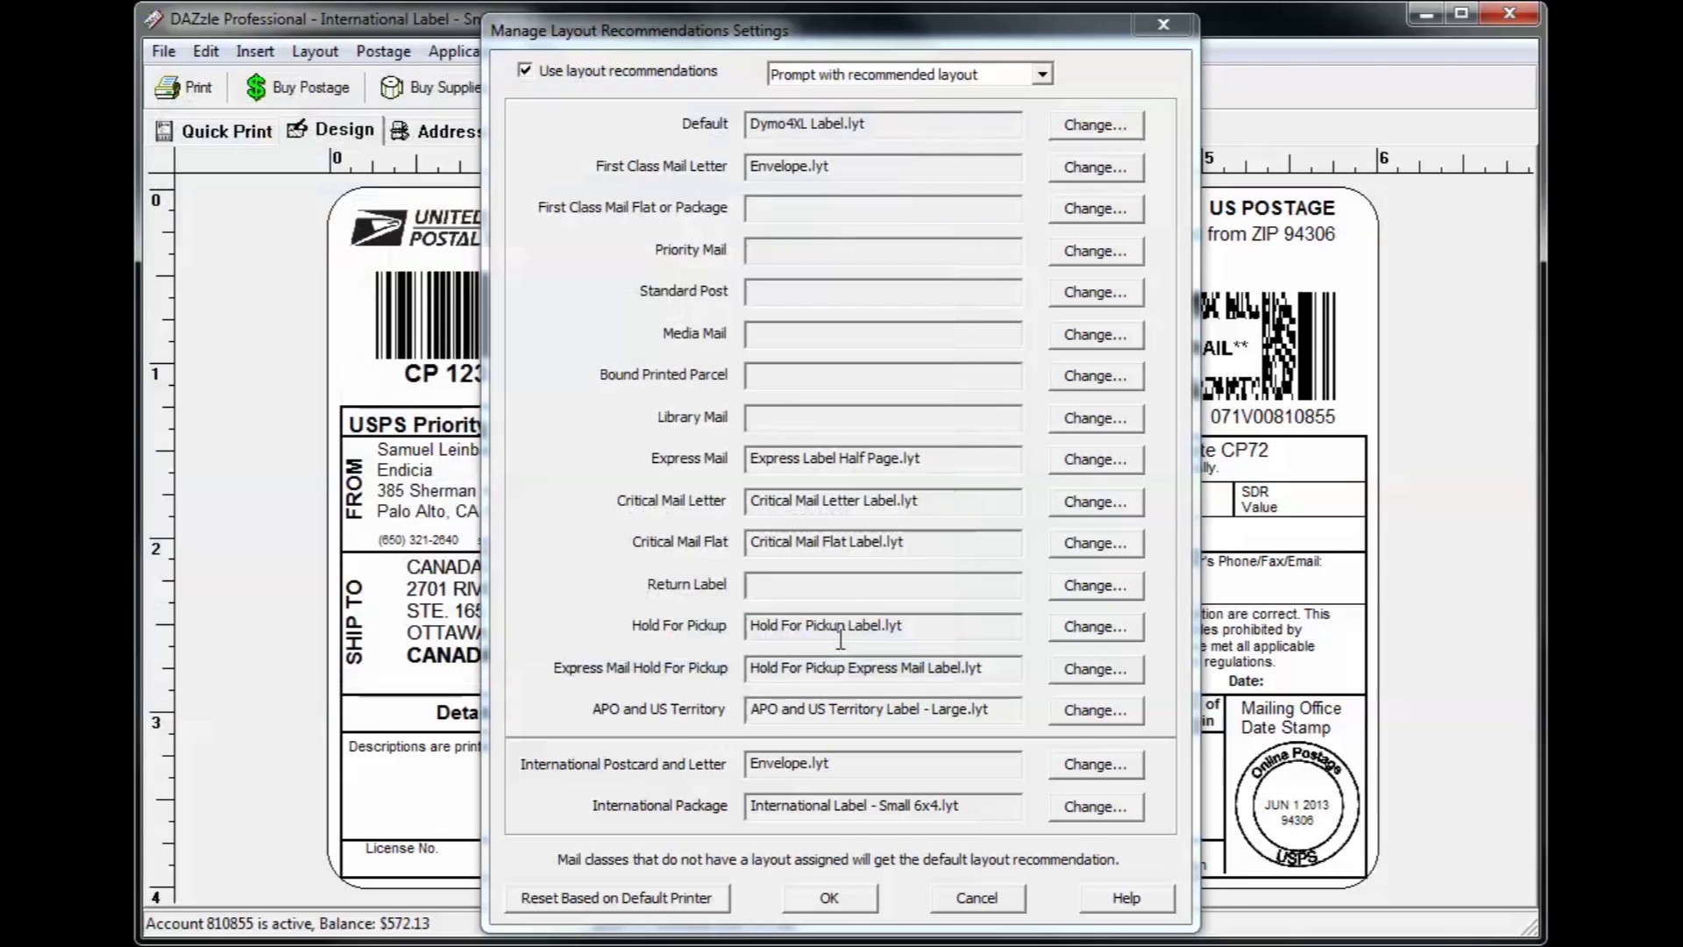
click(856, 901)
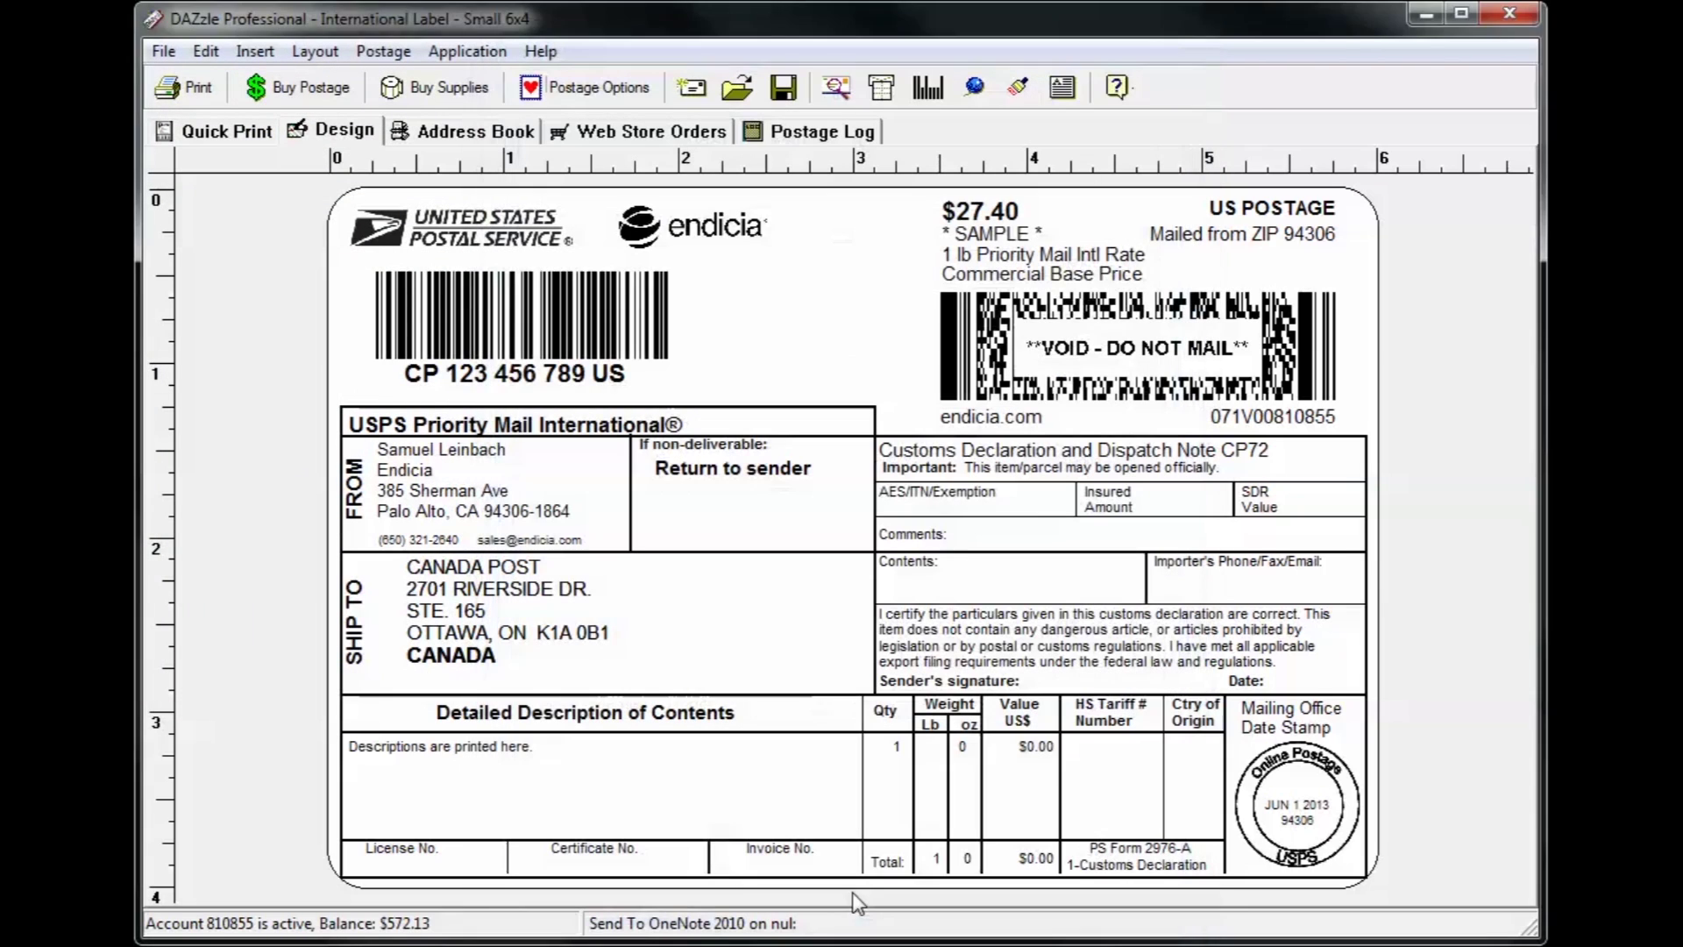
In Preferences, keep layout recommendations enabled and set to Prompt with recommended layout.
click(170, 54)
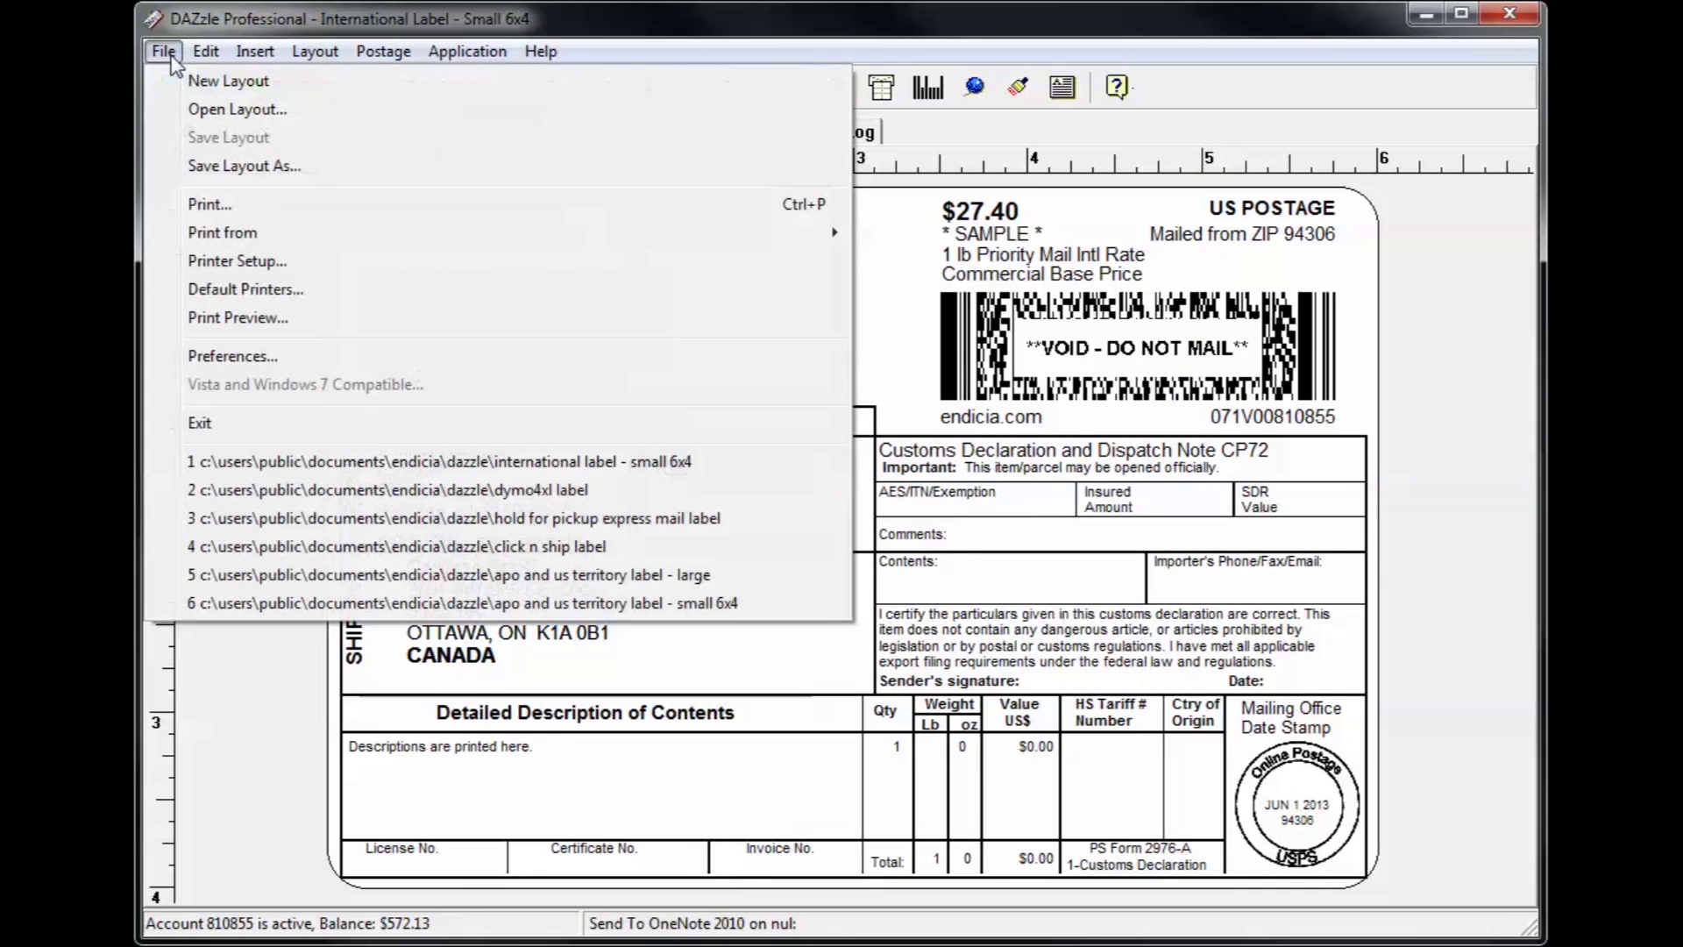
click(227, 357)
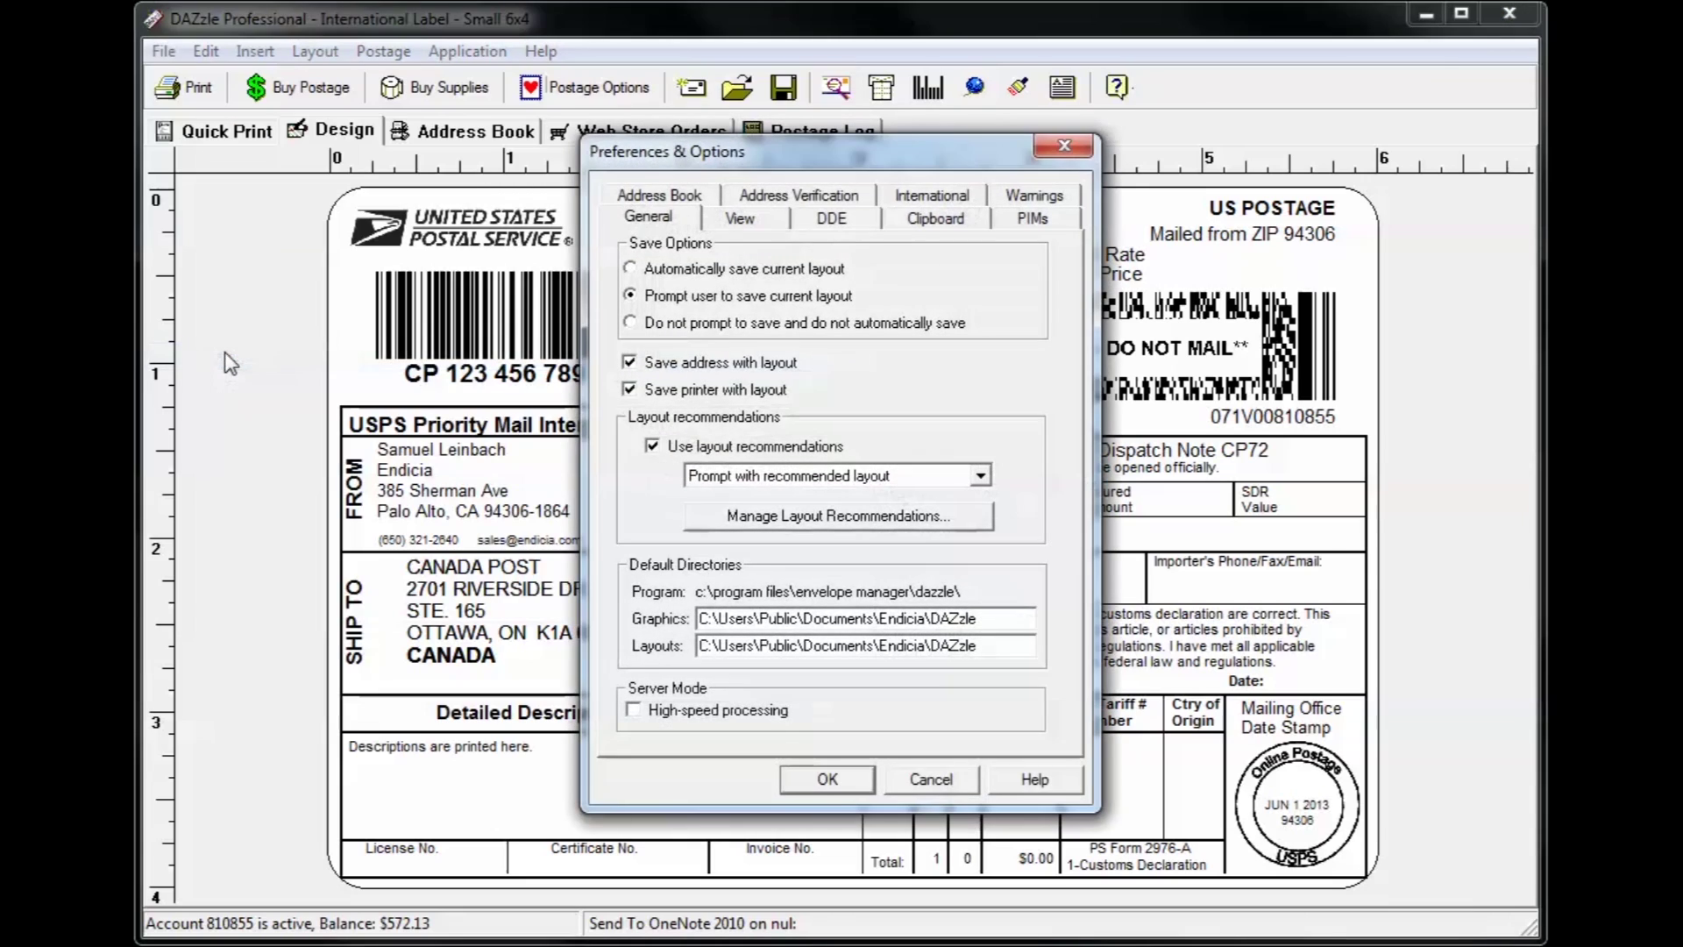
click(653, 449)
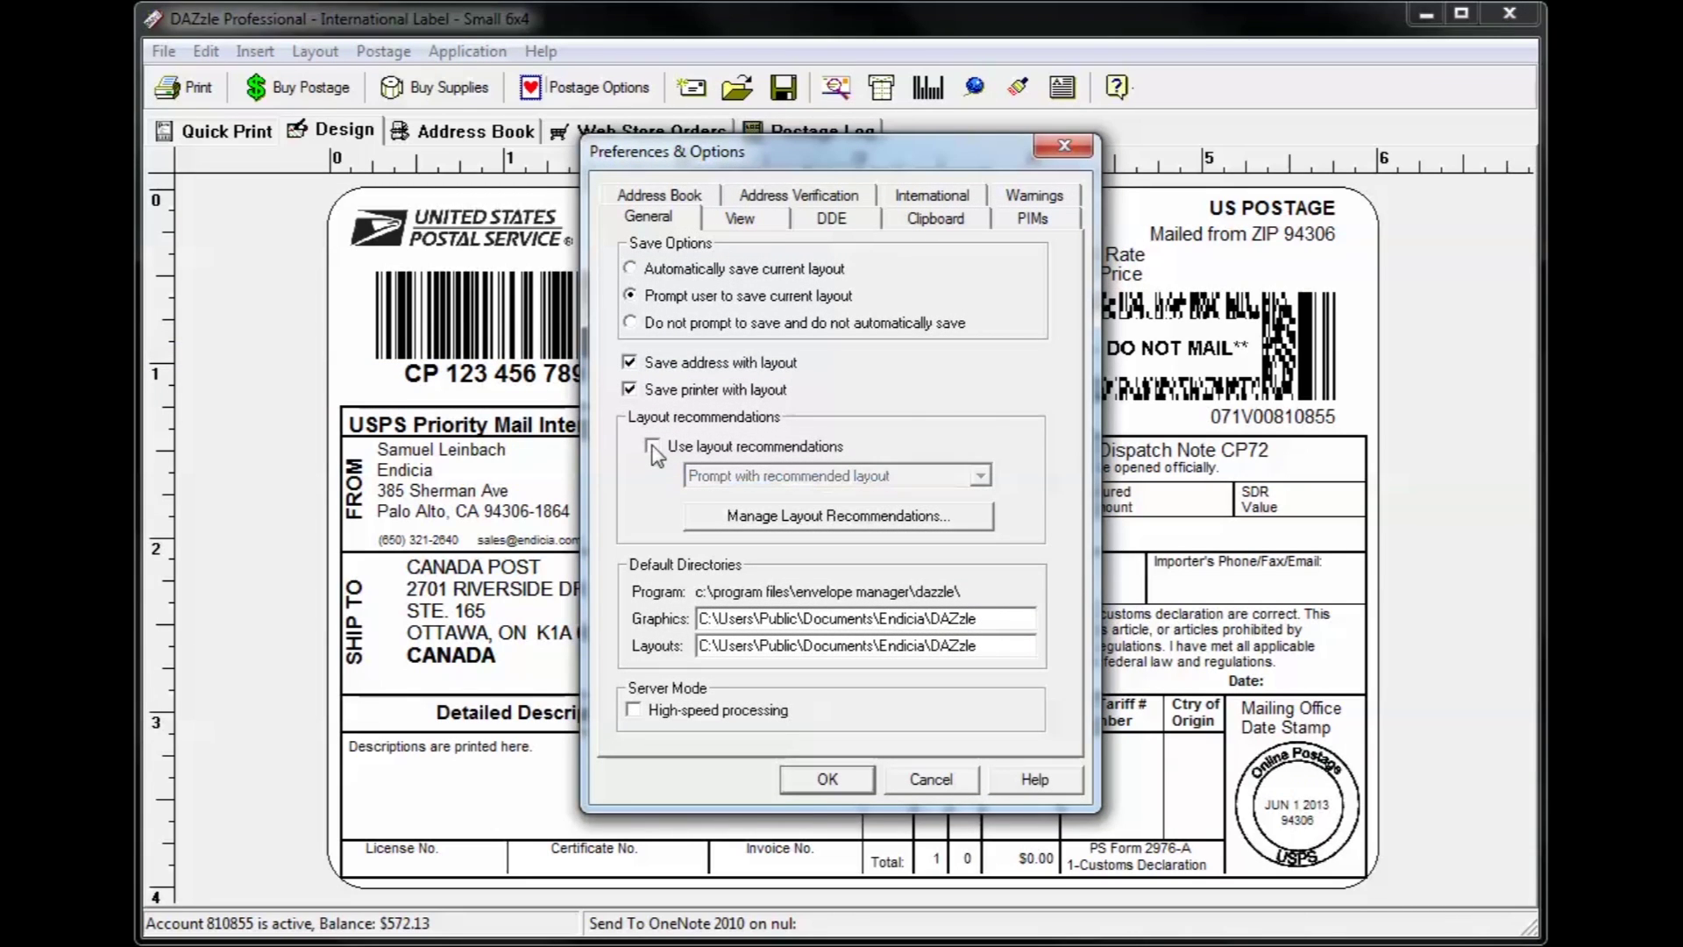
click(653, 449)
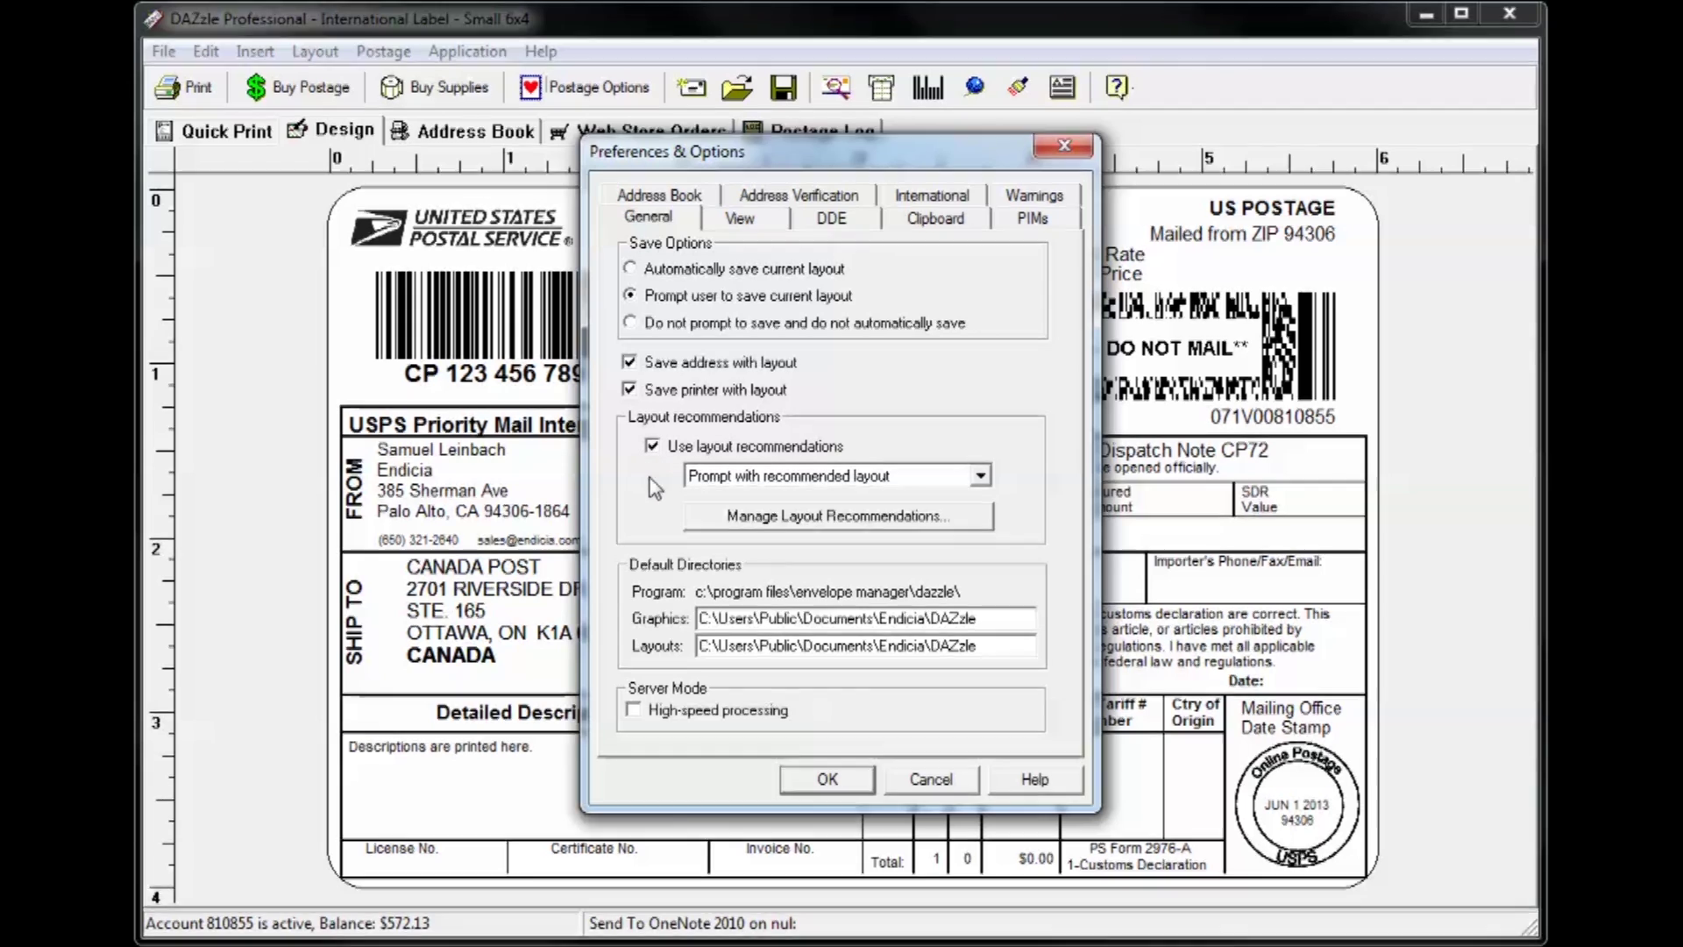
click(979, 476)
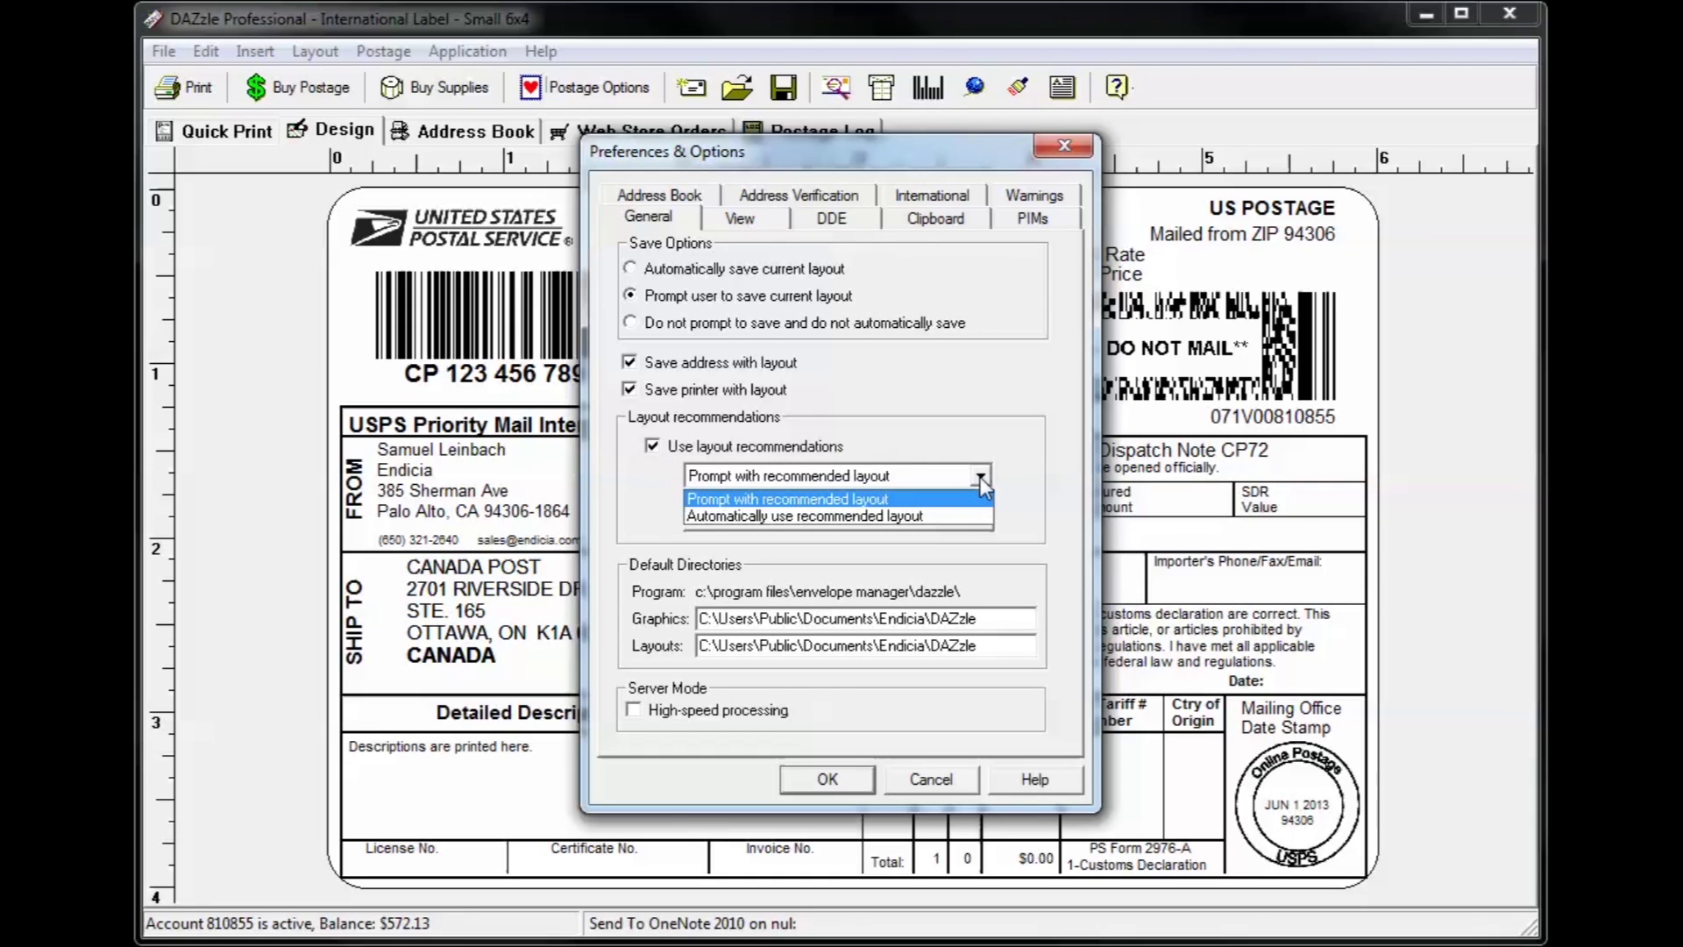
click(981, 480)
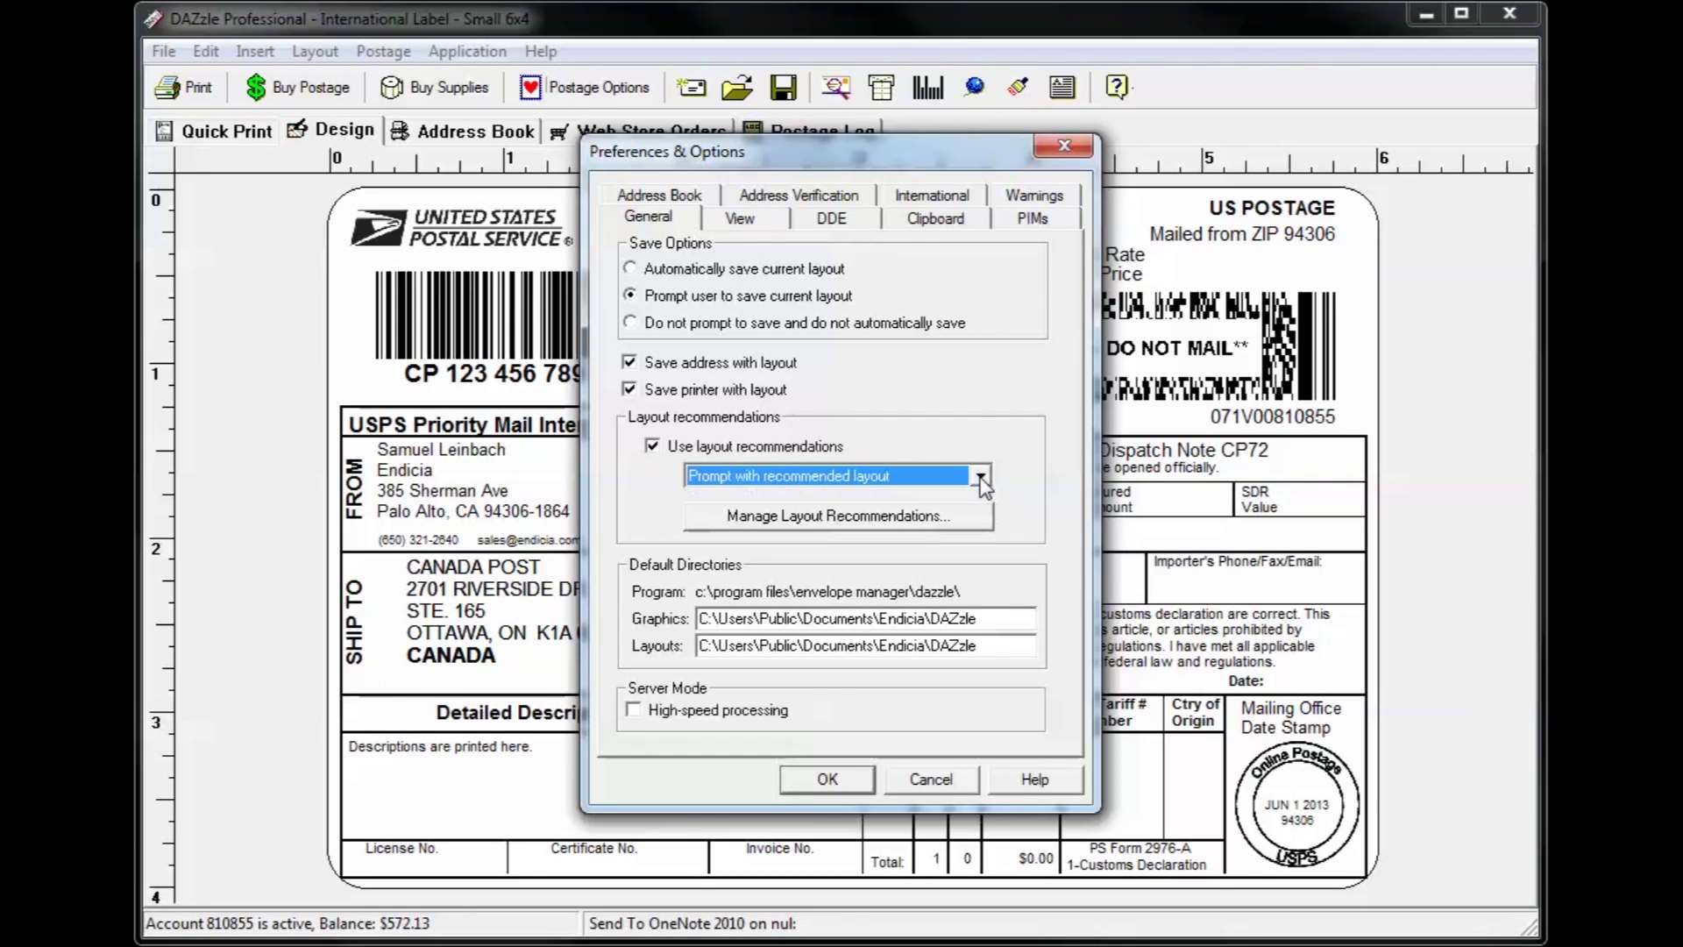